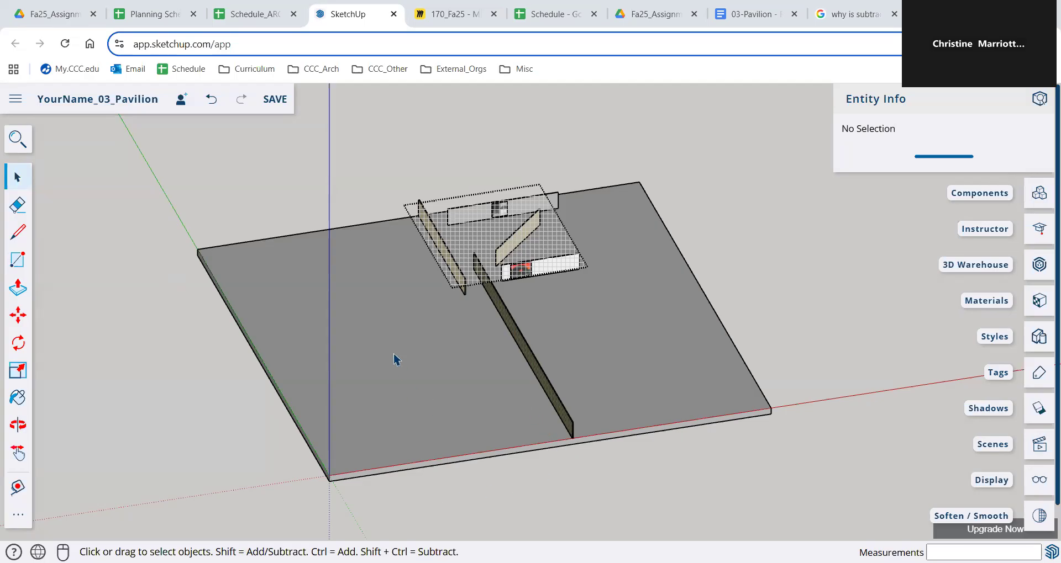
- Save the pavilion model and select the gray base slab group
key("ctrl+s")
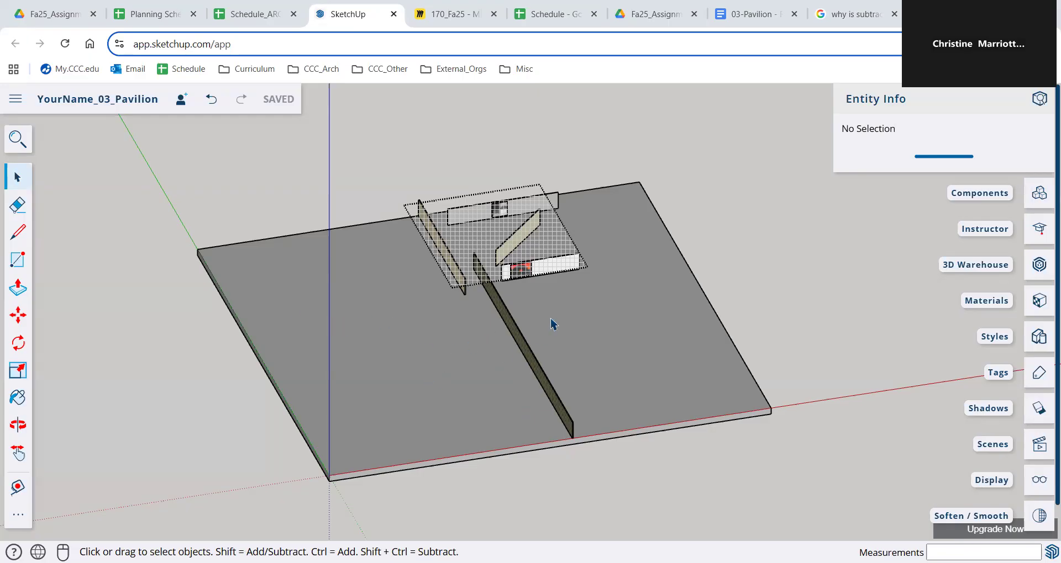
left_click(524, 260)
left_click(536, 246)
left_click(385, 341)
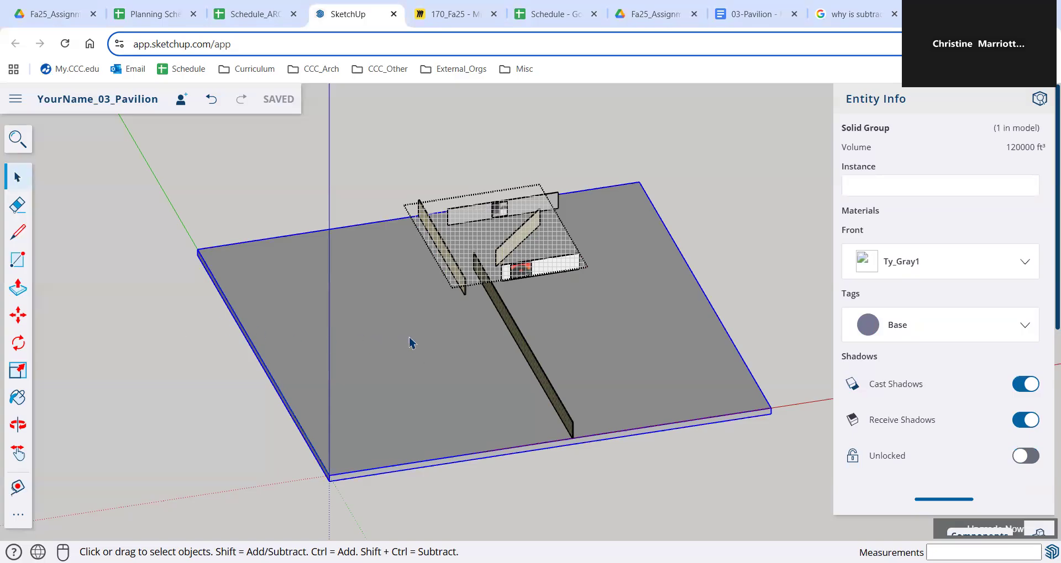
scroll(452, 325, "up", 2)
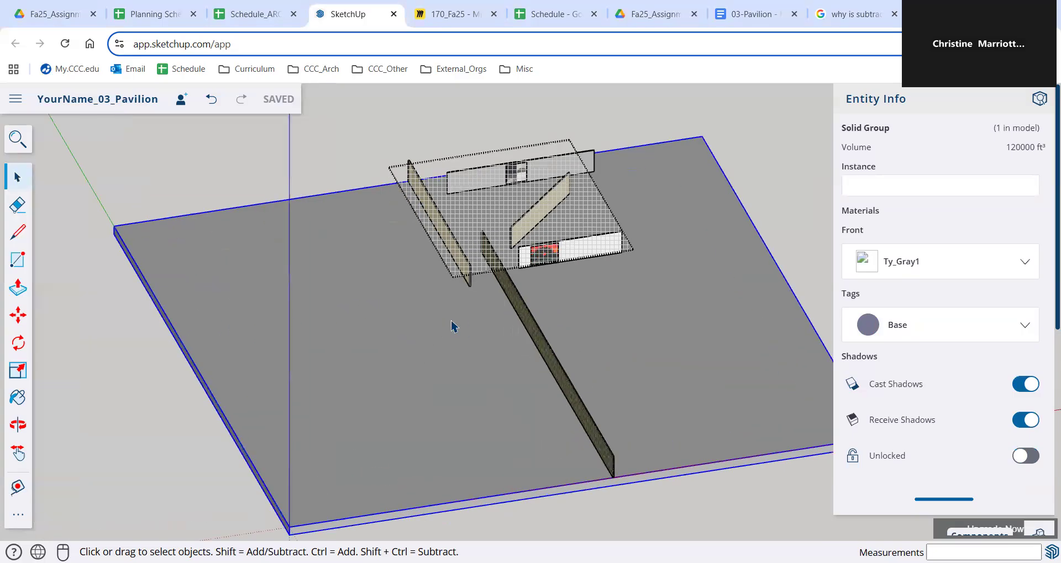
scroll(463, 301, "up", 5)
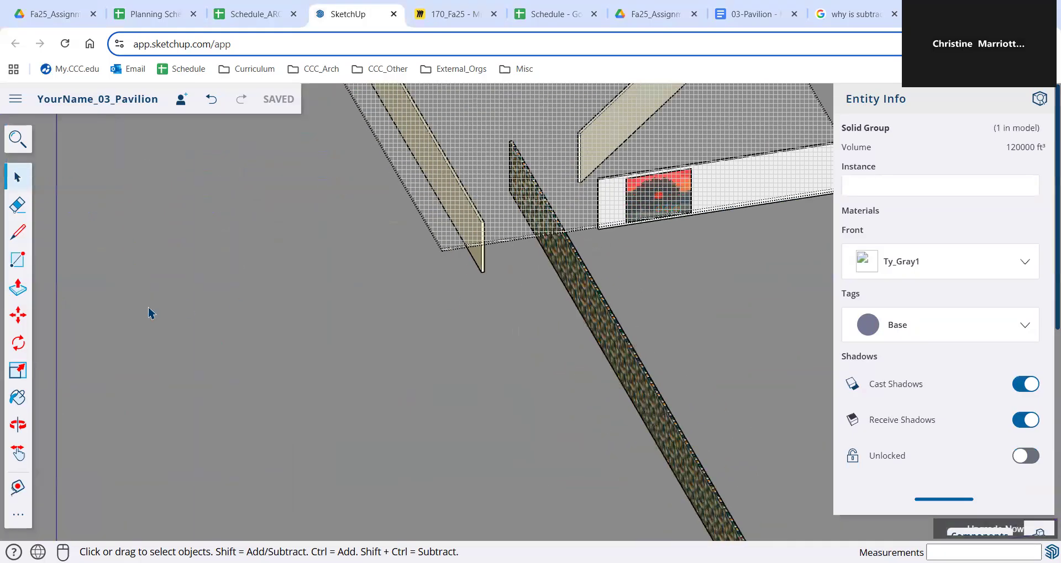
left_click(17, 487)
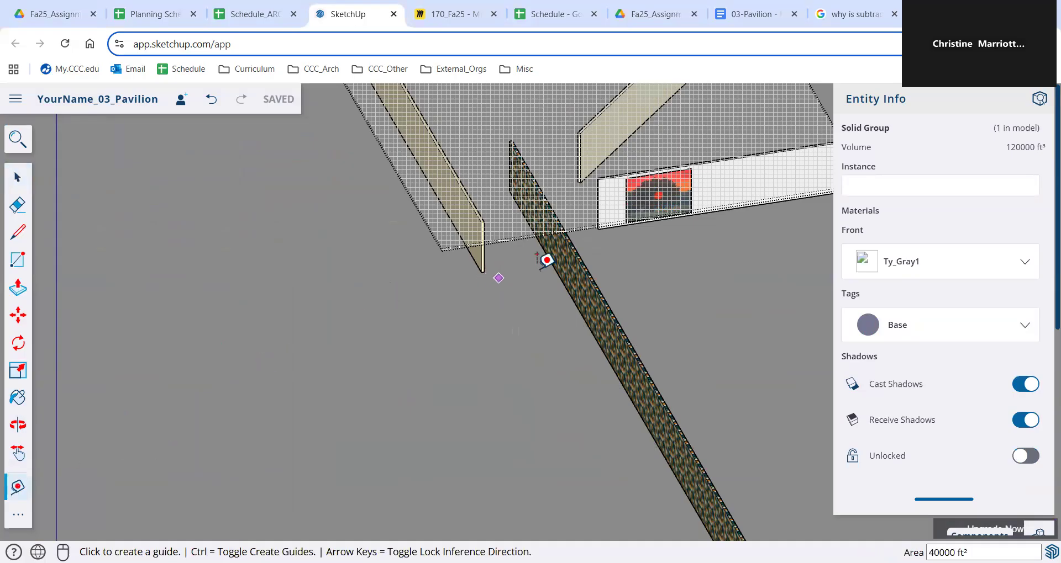
scroll(542, 234, "up", 3)
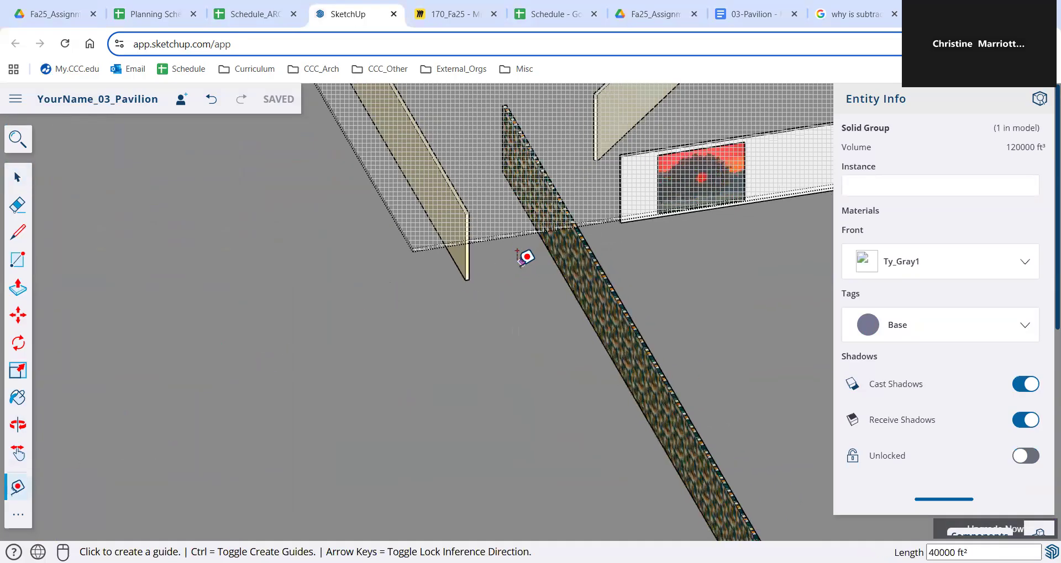
left_click(461, 281)
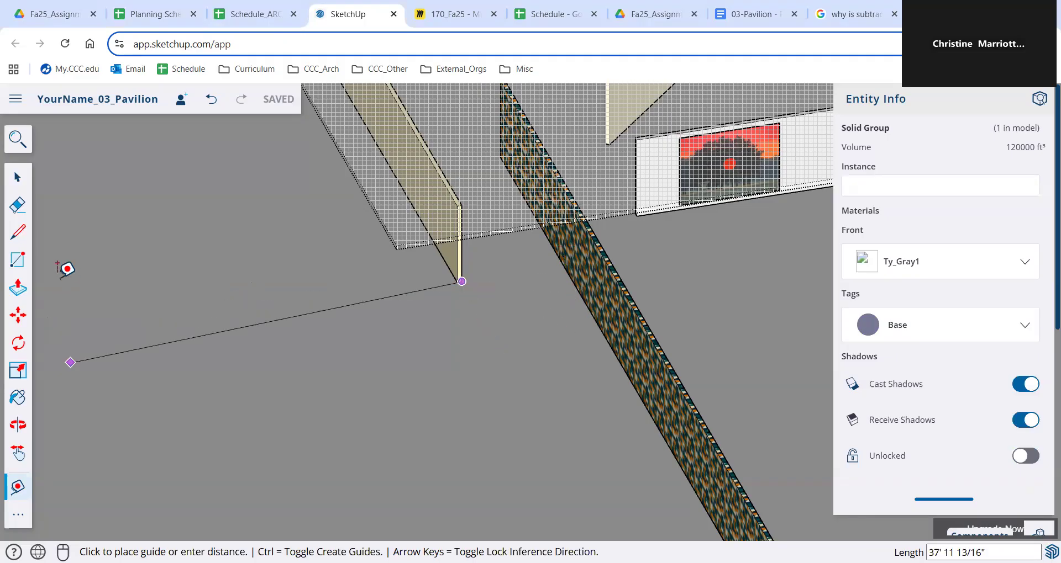
- Draw a 9' 7" line along the green axis from the beige wall's bottom end corner and a crosswise line to the patterned wall's base
left_click(18, 233)
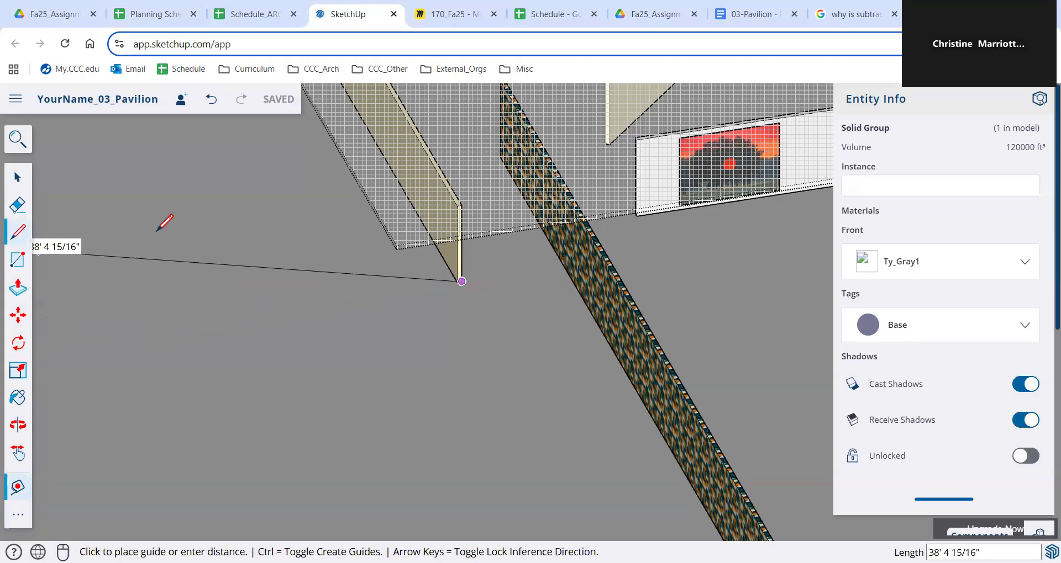
left_click(462, 281)
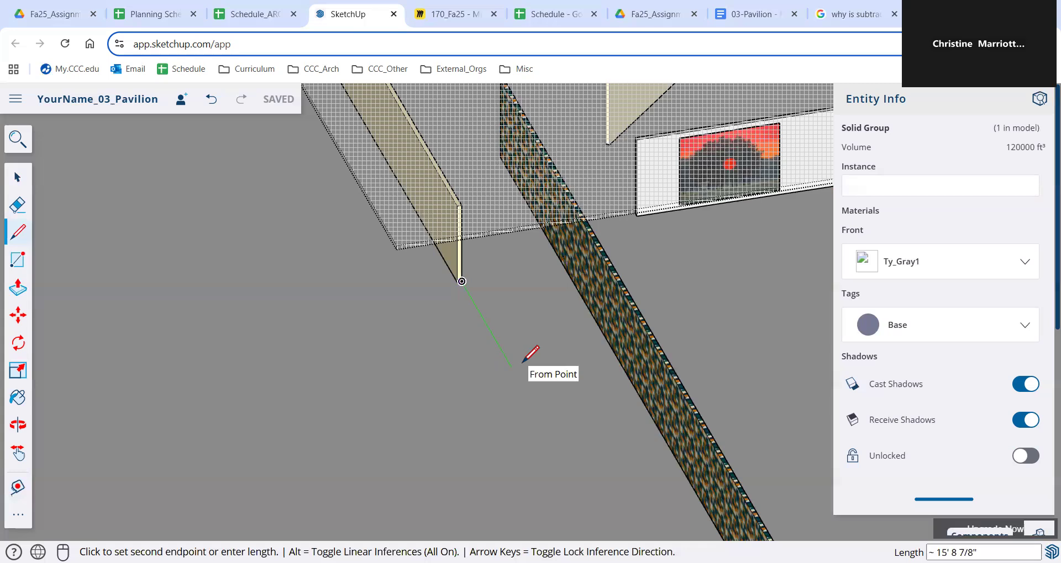
type("9")
key("Return")
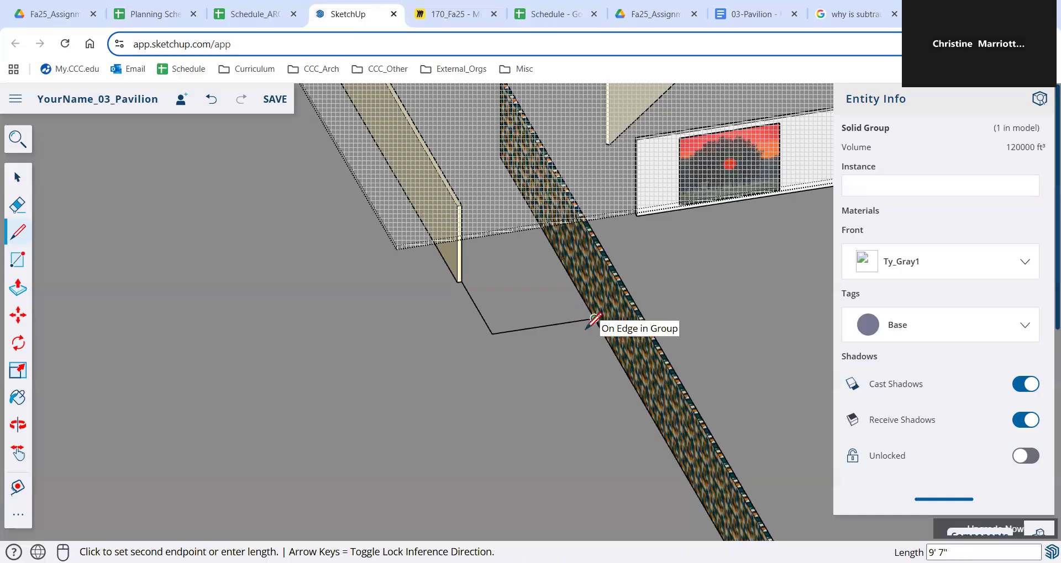
left_click(594, 318)
- Complete the long strip outline beside the patterned wall, running to the slab's front edge and back parallel to the wall to the crosswise line
scroll(615, 372, "down", 1)
scroll(611, 374, "down", 8)
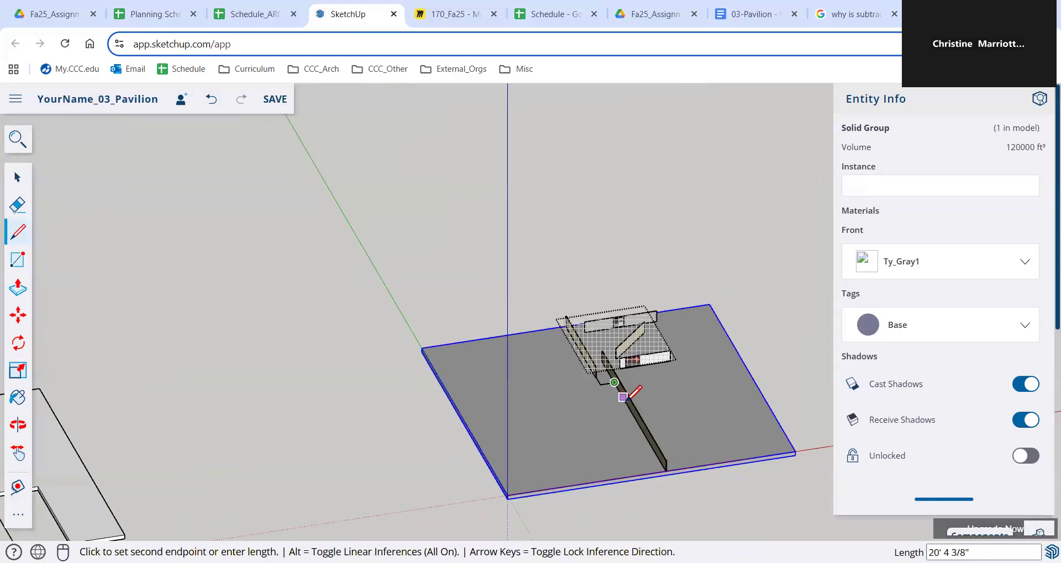
left_click(662, 470)
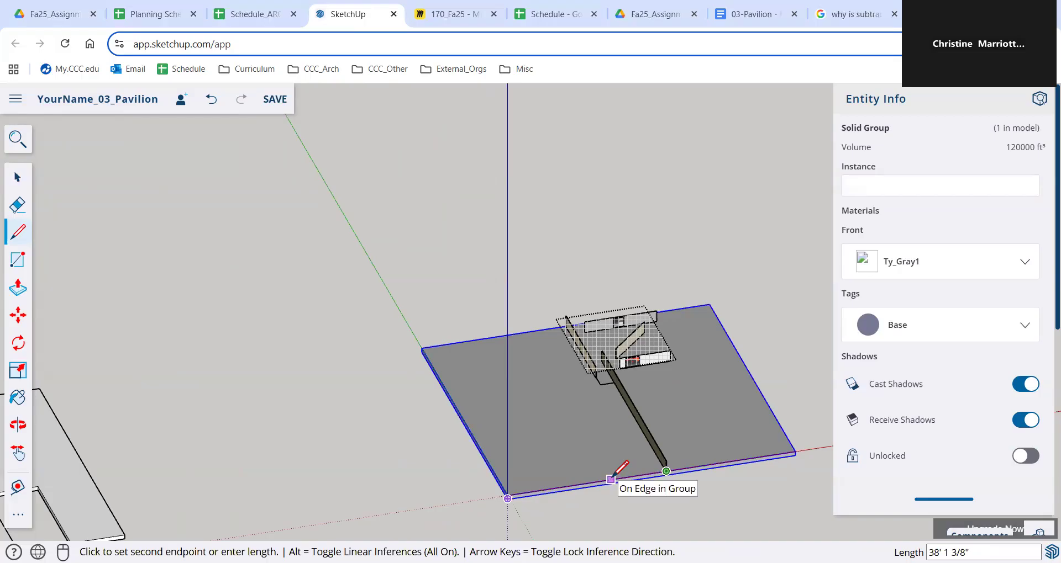
type("9")
key("Return")
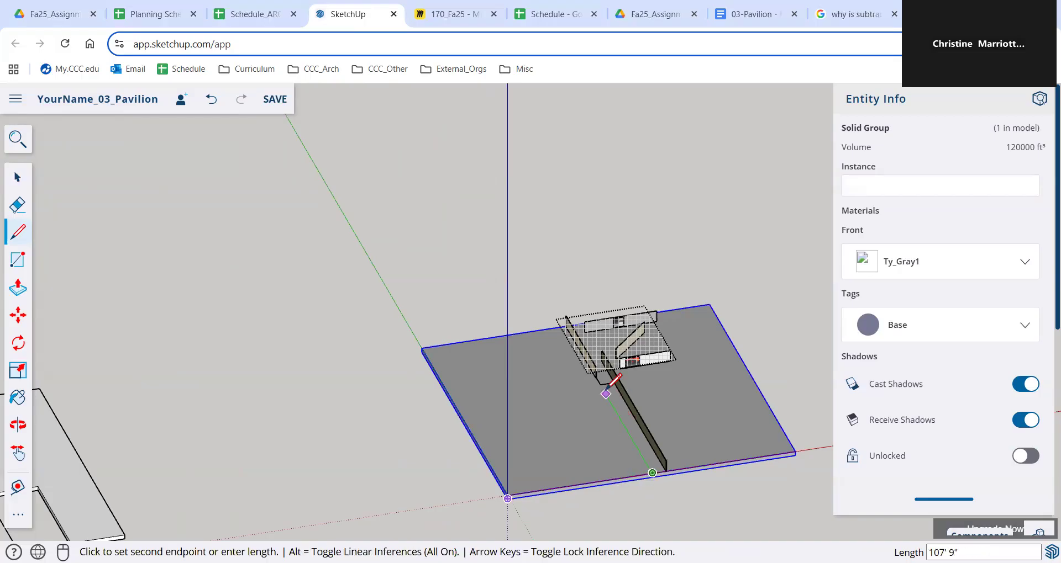
left_click(608, 402)
scroll(618, 398, "up", 3)
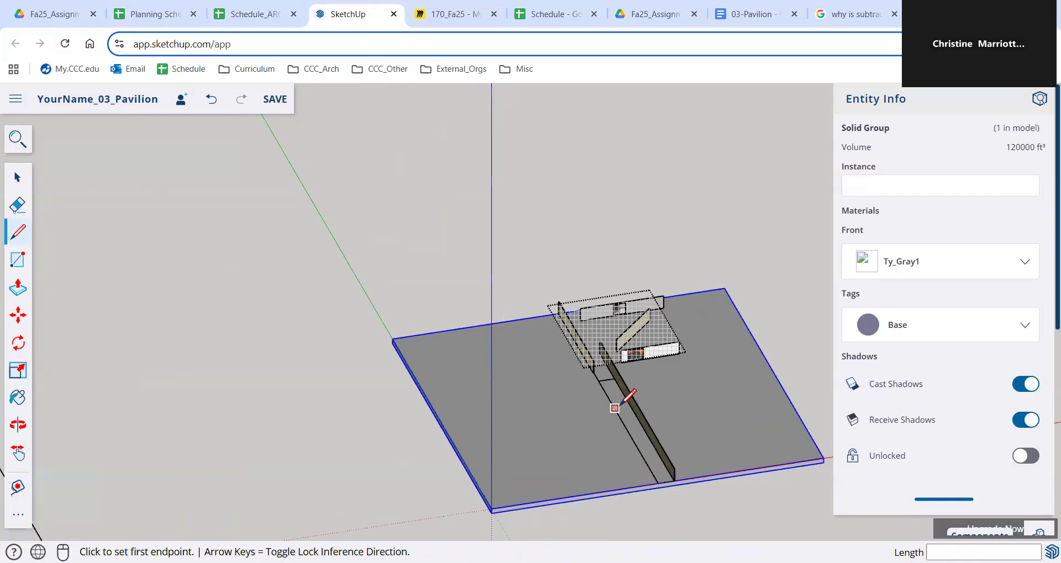
- Delete the short 9' 7" construction edge between the beige wall's corner and the strip outline
left_click(18, 178)
left_click(590, 368)
scroll(606, 375, "up", 4)
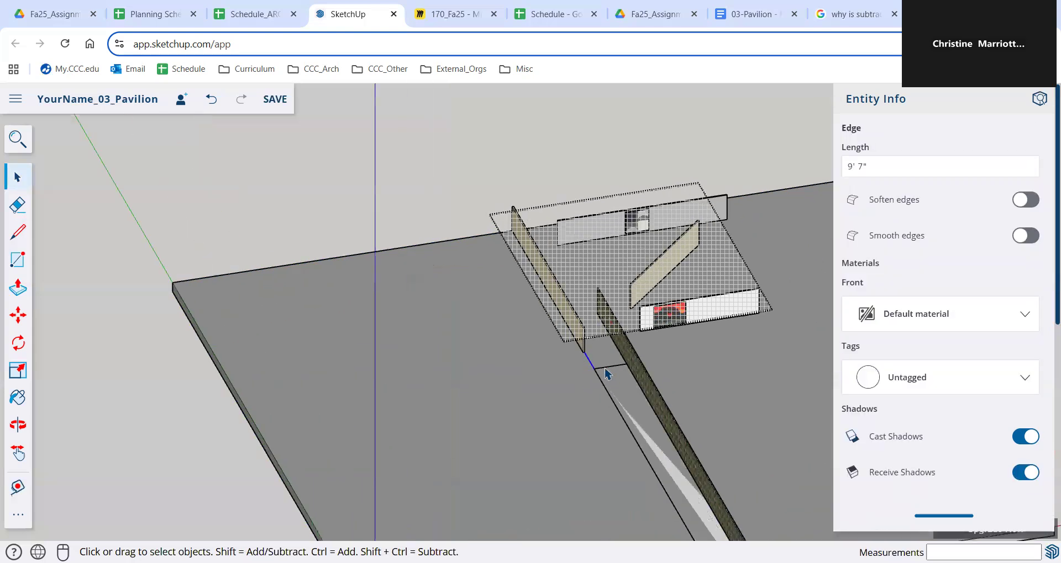
left_click(606, 374)
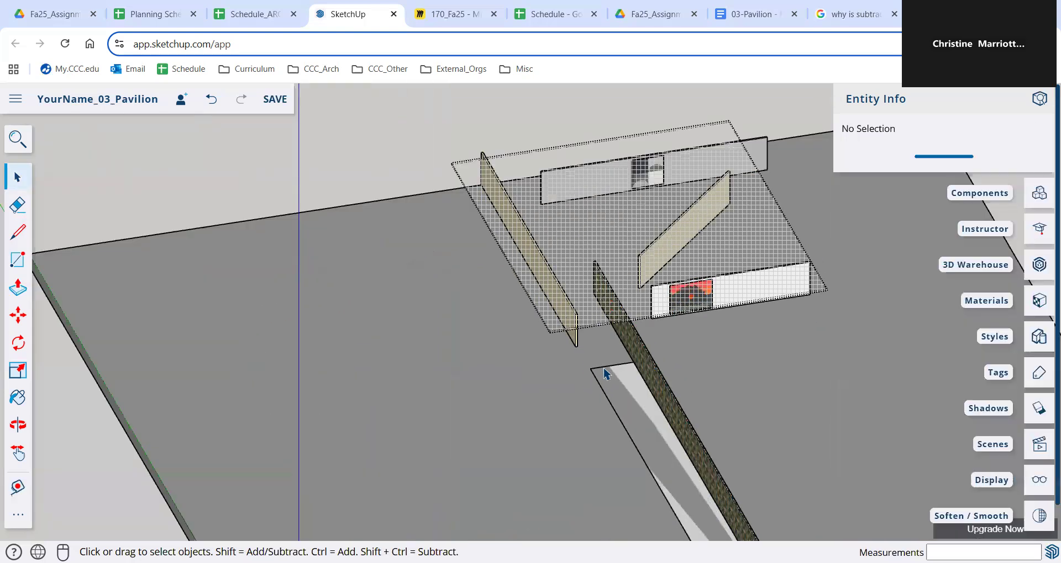
- Explode the base slab group into loose geometry
scroll(582, 368, "down", 6)
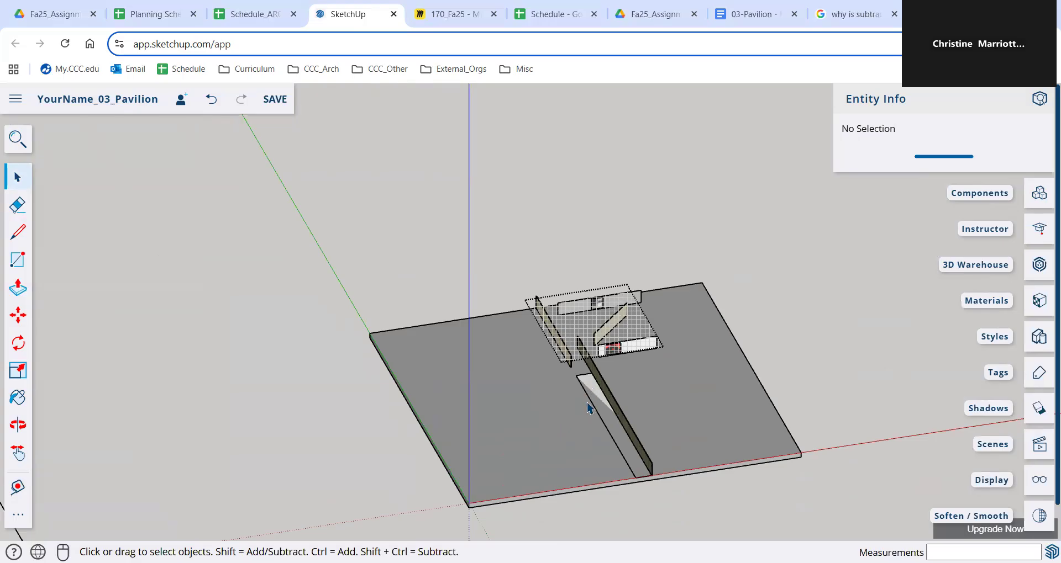
left_click(525, 412)
right_click(525, 412)
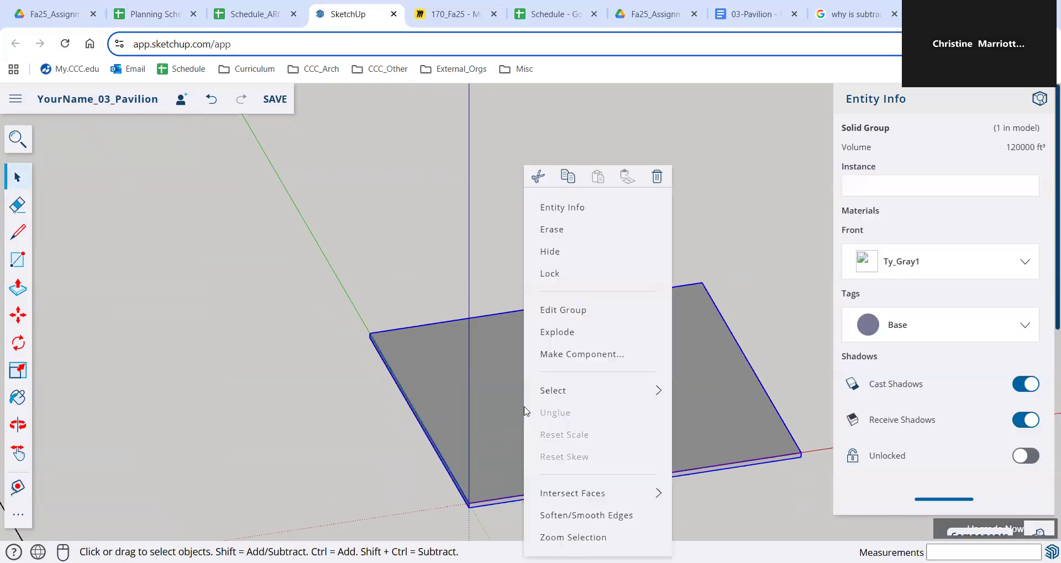
left_click(557, 333)
scroll(619, 502, "up", 2)
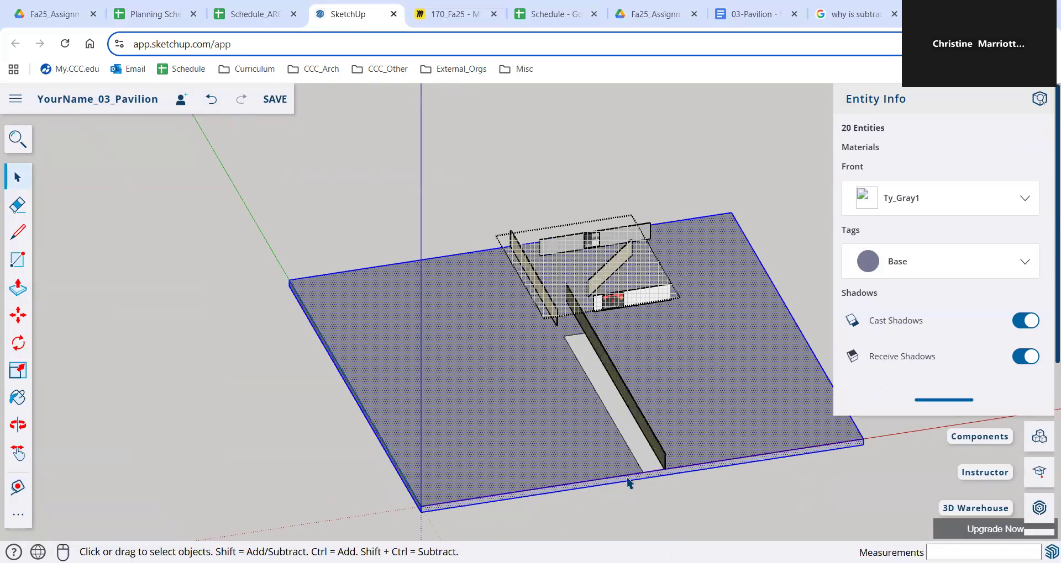
left_click(614, 472)
scroll(636, 488, "up", 3)
scroll(634, 474, "down", 1)
left_click(635, 473)
scroll(579, 463, "down", 2)
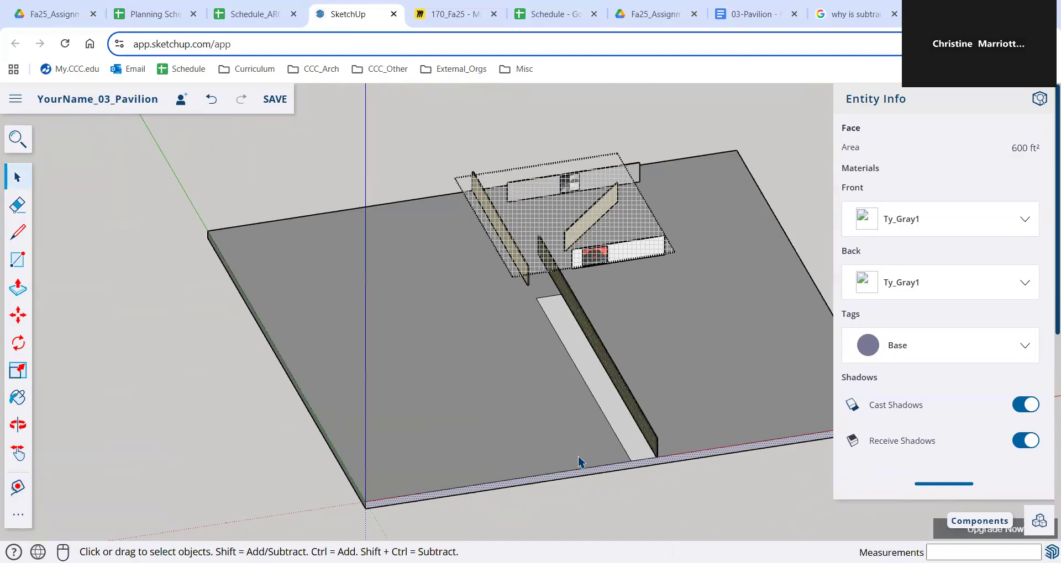
scroll(583, 468, "down", 1)
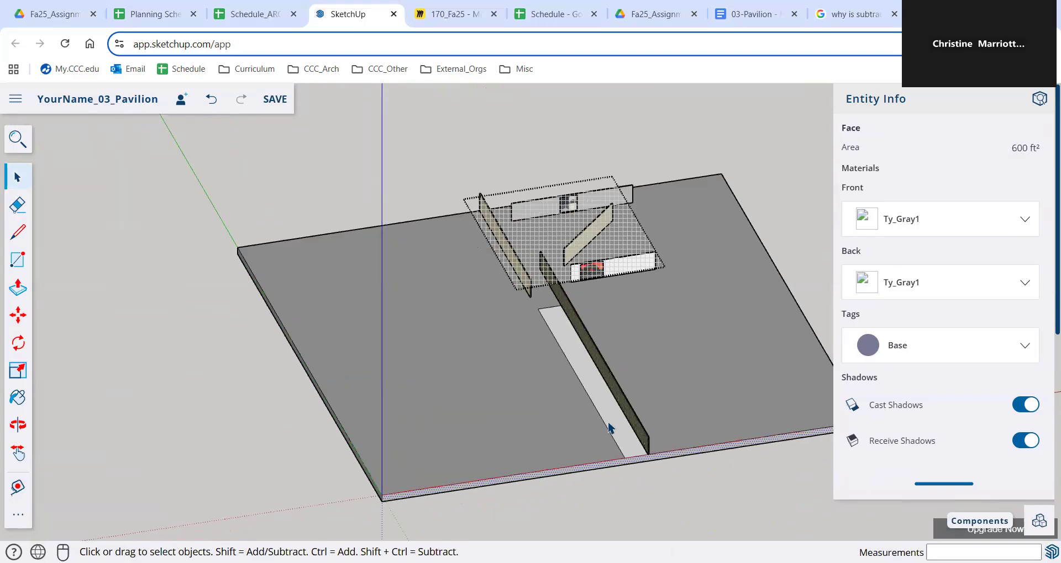
scroll(610, 428, "up", 1)
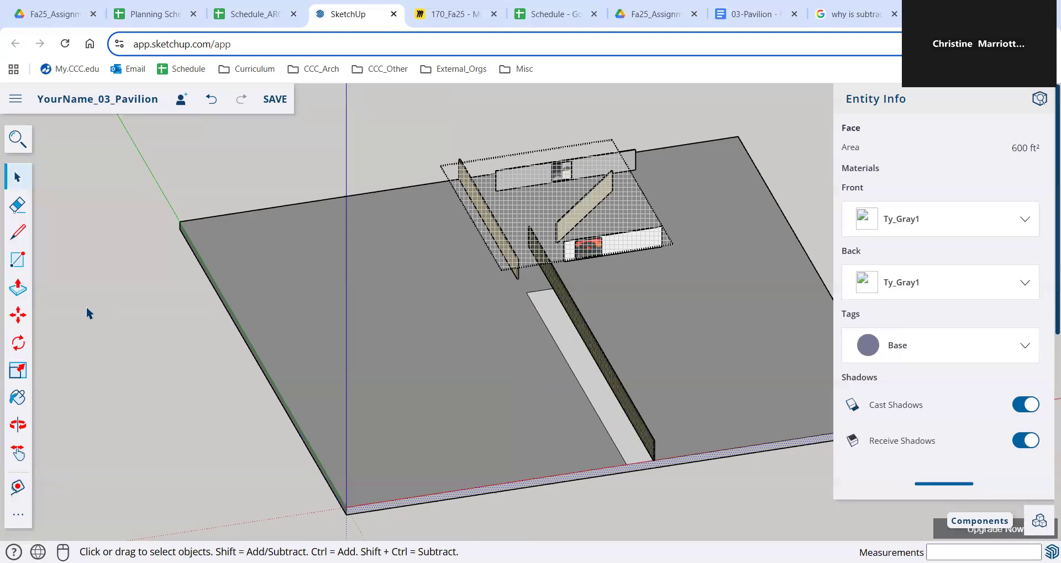
left_click(18, 287)
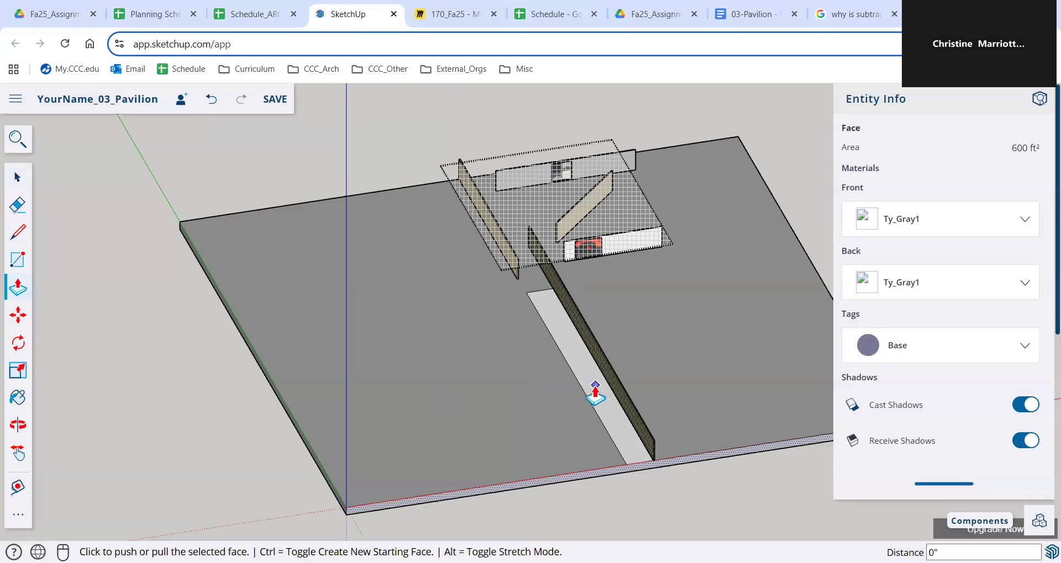
left_click(594, 393)
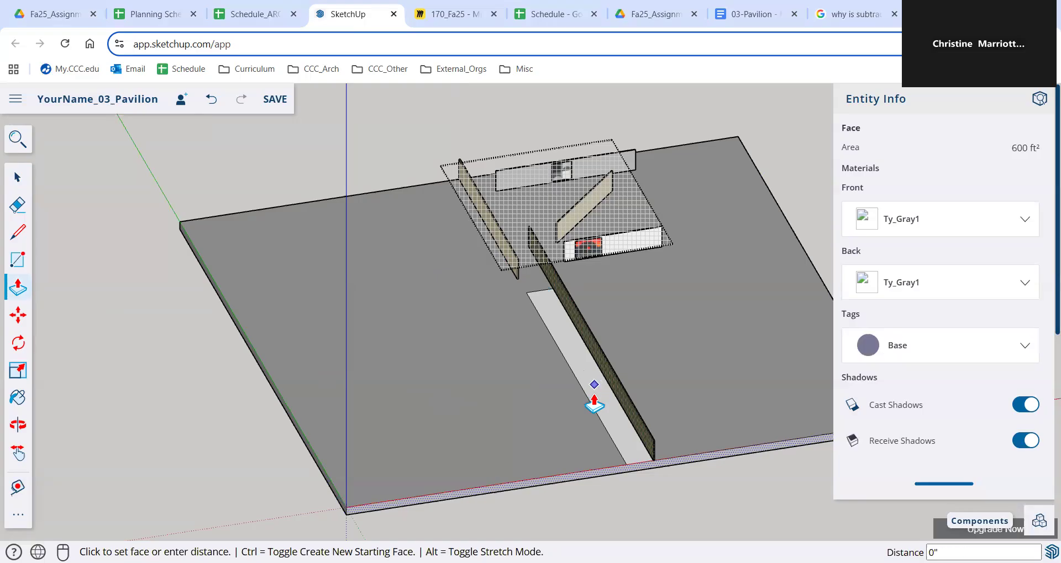
key("Escape")
key("space")
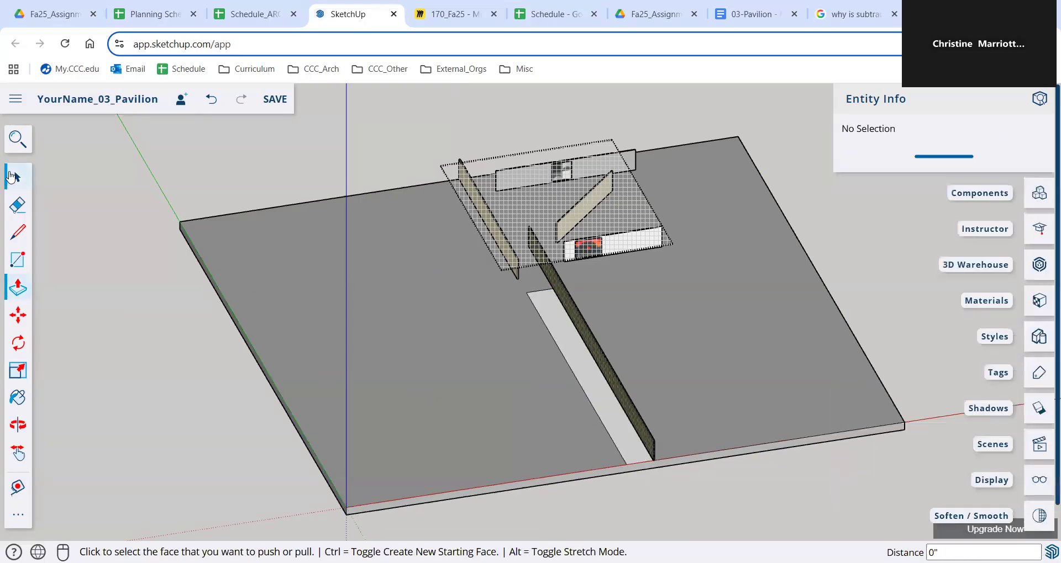
- Push the strip face beside the patterned wall down 36 inches with Push/Pull to cut it through the base slab
left_click(18, 288)
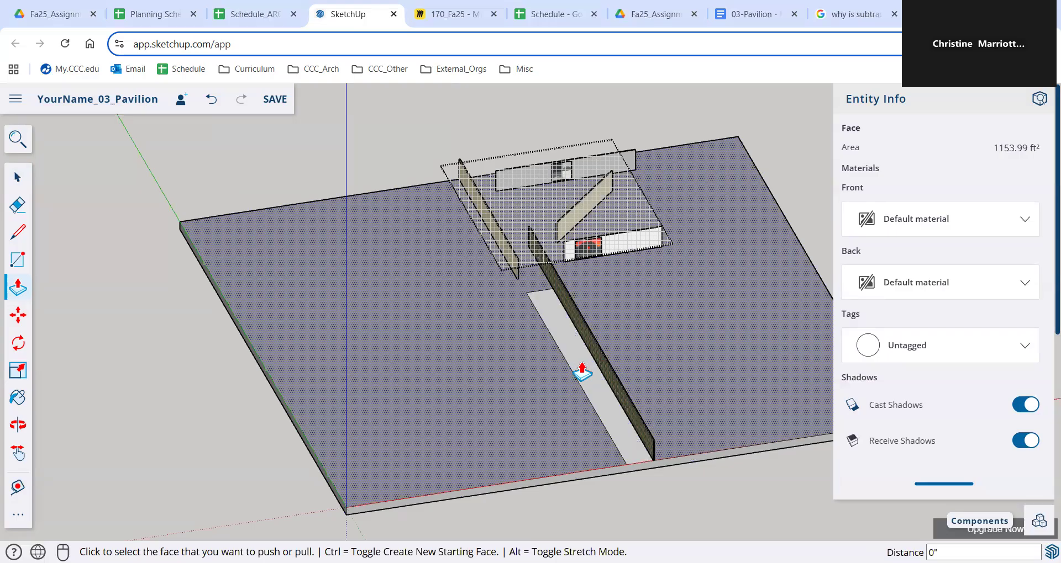
left_click(587, 377)
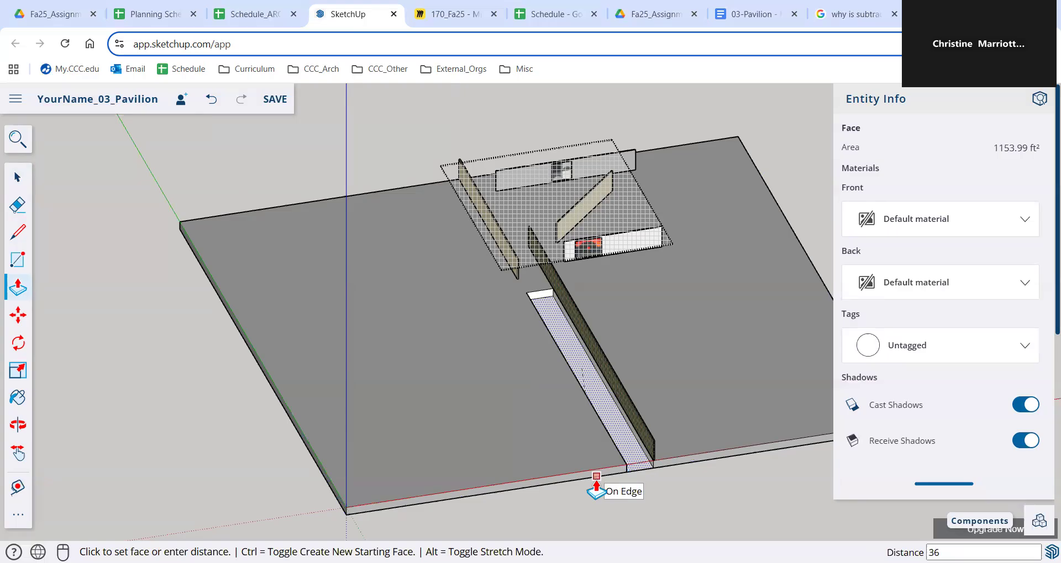
type("36")
key("Return")
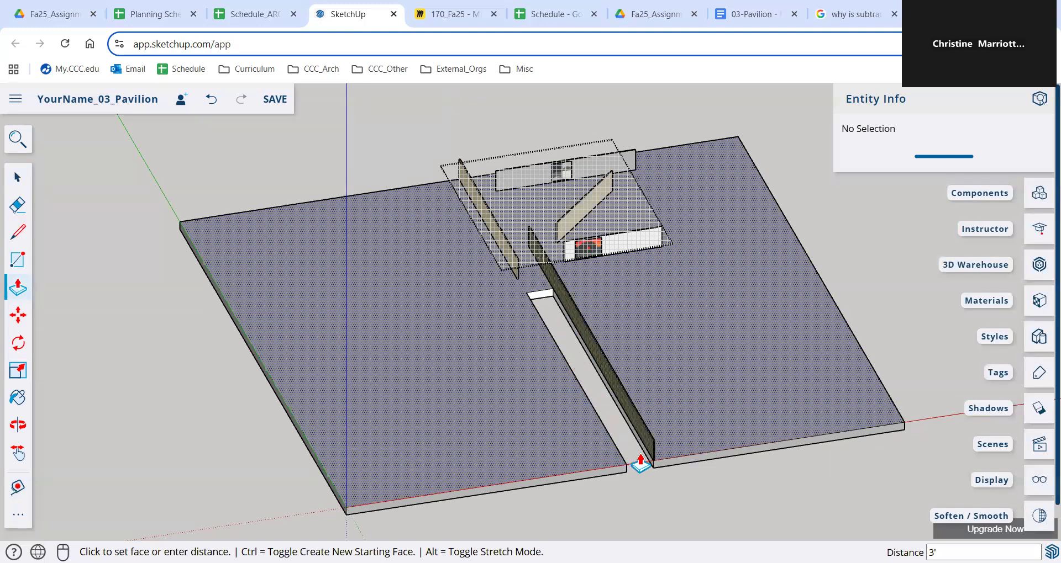
- Examine the cut strip in the base slab from several angles, including the walls around its far end
scroll(584, 372, "up", 5)
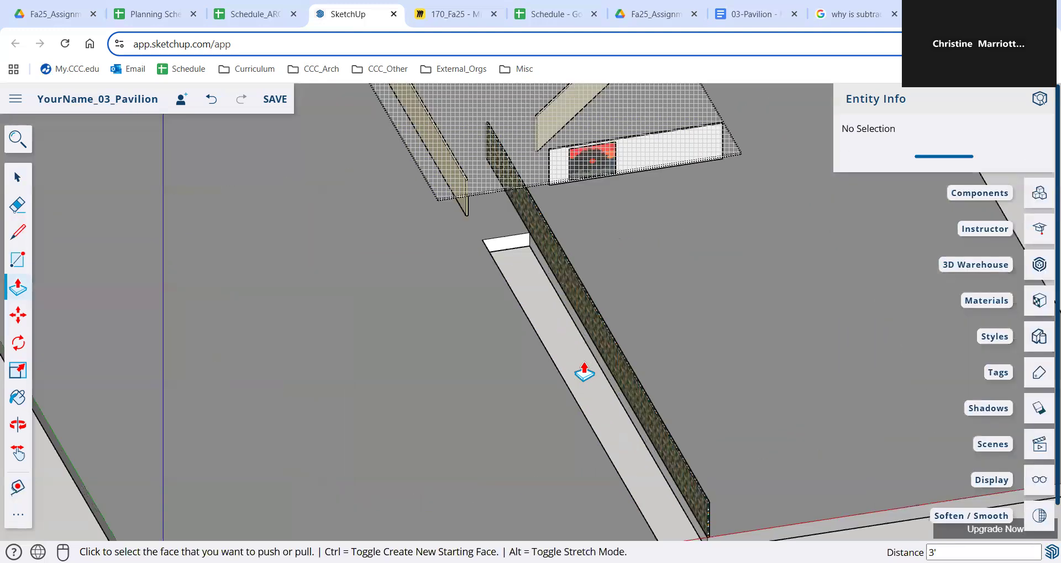
scroll(584, 373, "down", 8)
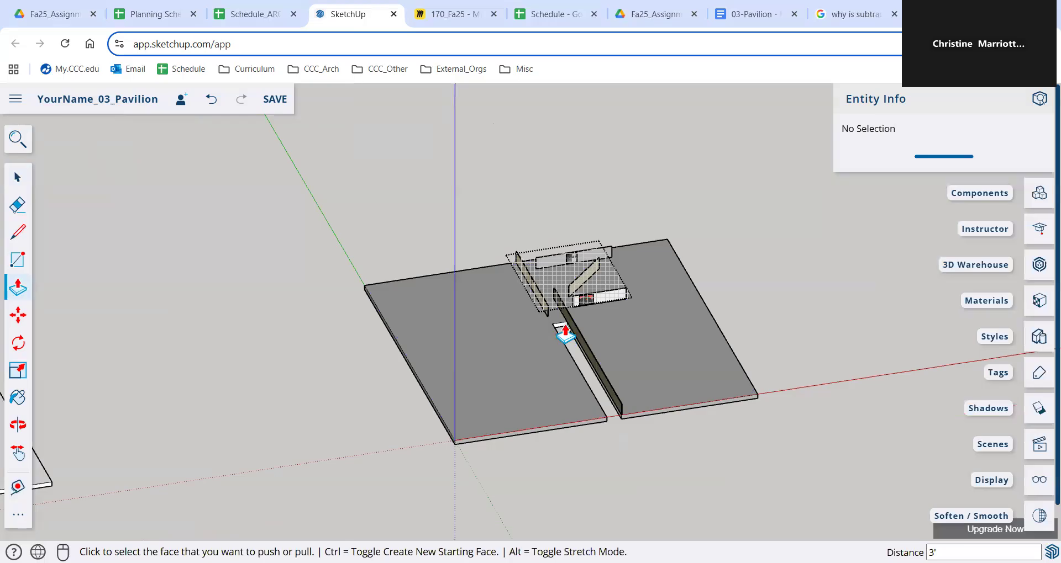
scroll(607, 414, "up", 4)
scroll(608, 410, "up", 3)
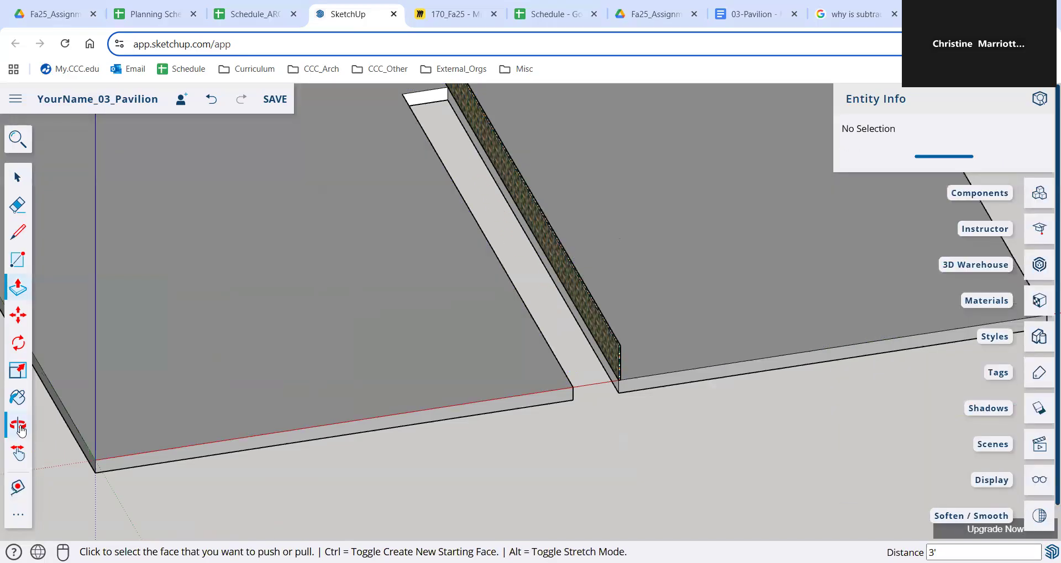
left_click(18, 425)
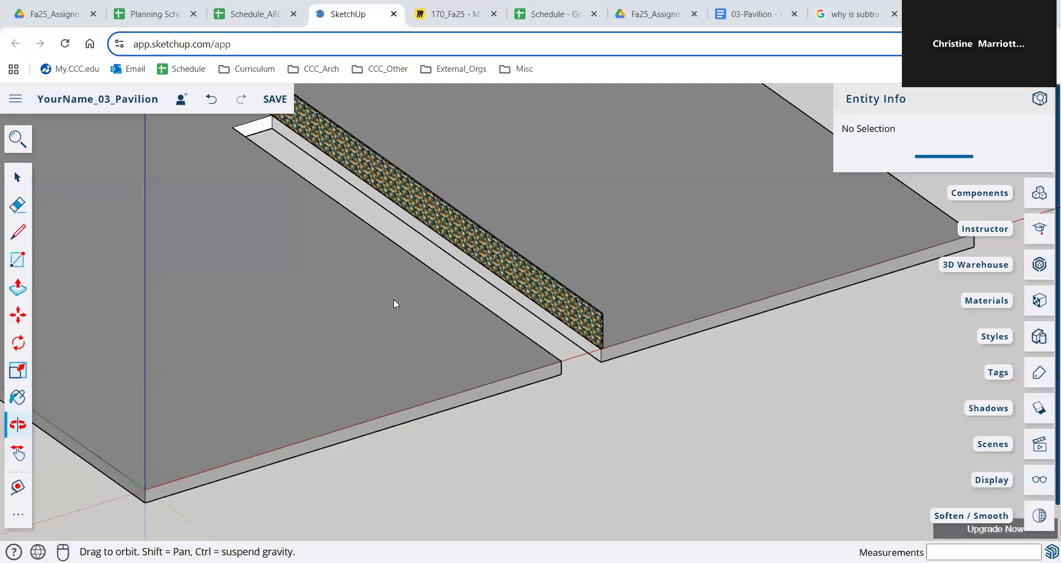
left_click_drag(395, 303, 457, 323)
scroll(320, 431, "down", 3)
left_click_drag(301, 440, 480, 514)
scroll(480, 514, "up", 4)
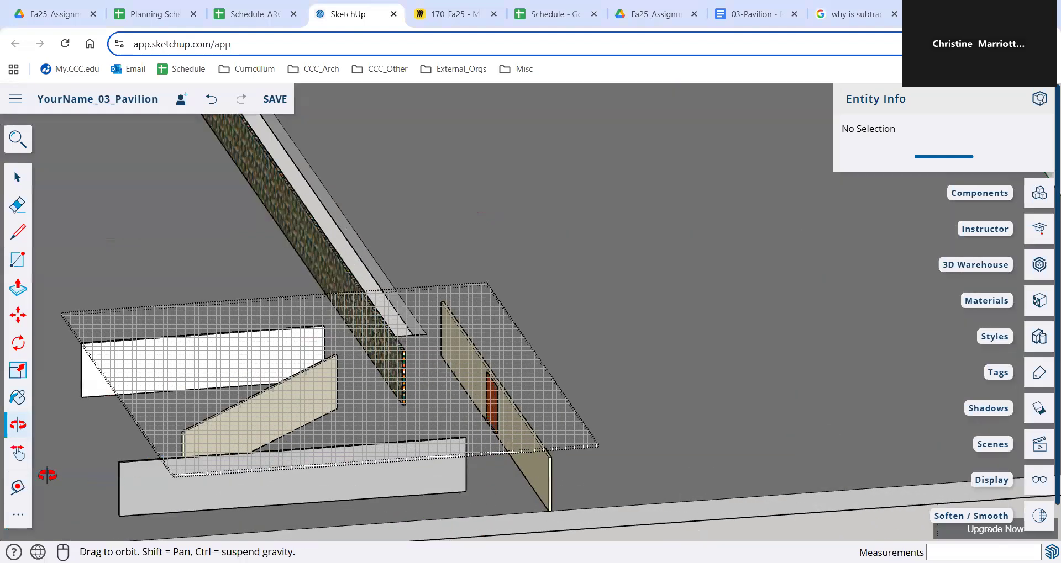
left_click(20, 457)
left_click_drag(402, 508, 396, 423)
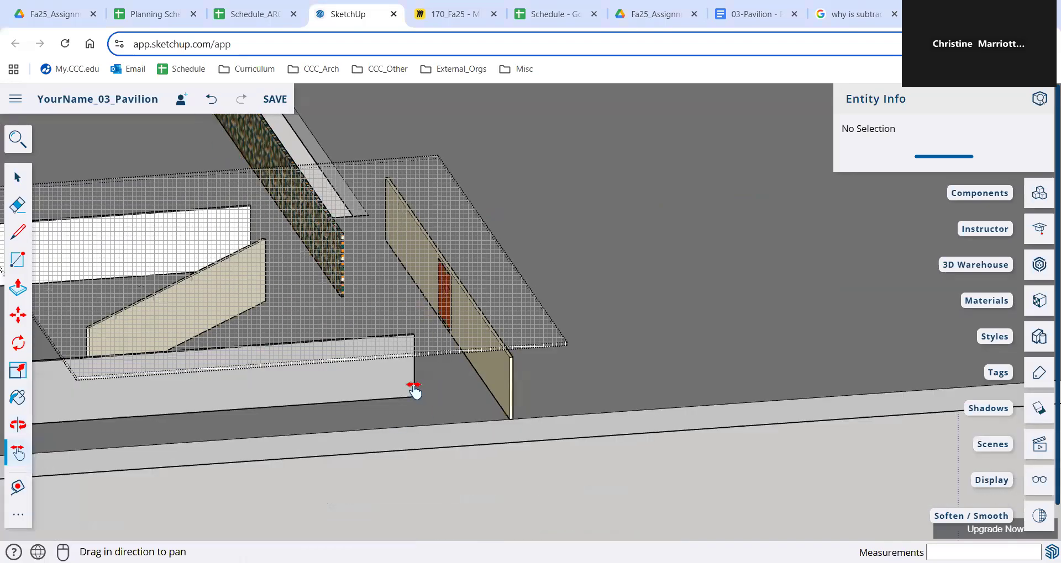
scroll(414, 391, "up", 1)
scroll(517, 393, "up", 1)
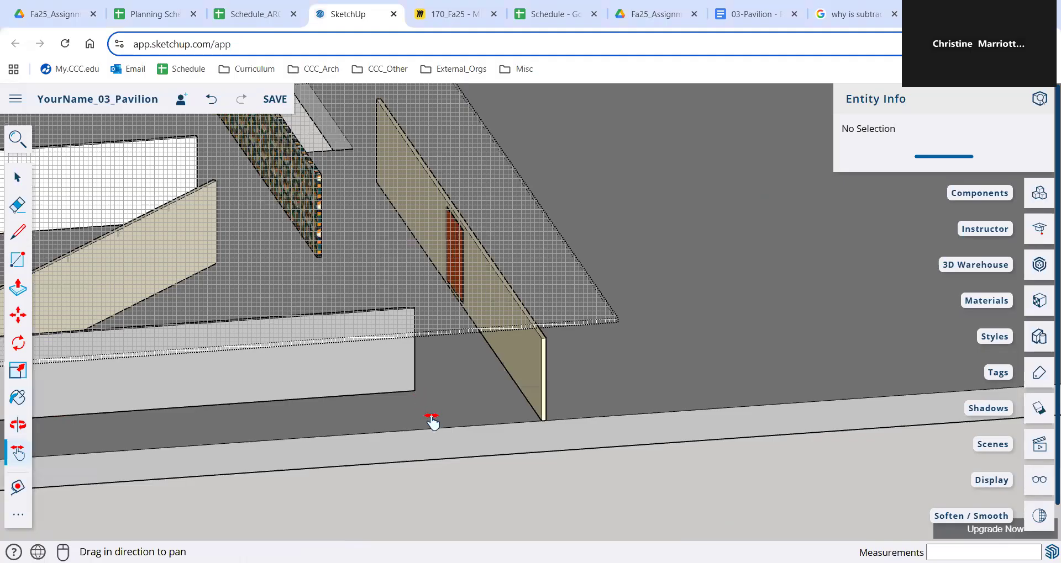
- Draw an edge across the slab from the light grey wall's end corner to the base of the beige wall
left_click(17, 176)
left_click(16, 243)
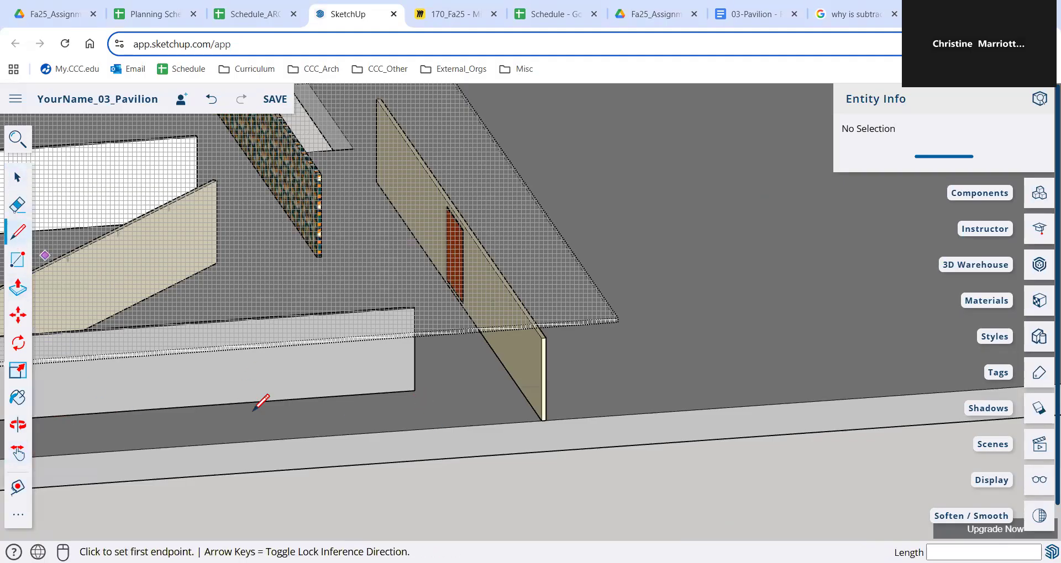
left_click(414, 390)
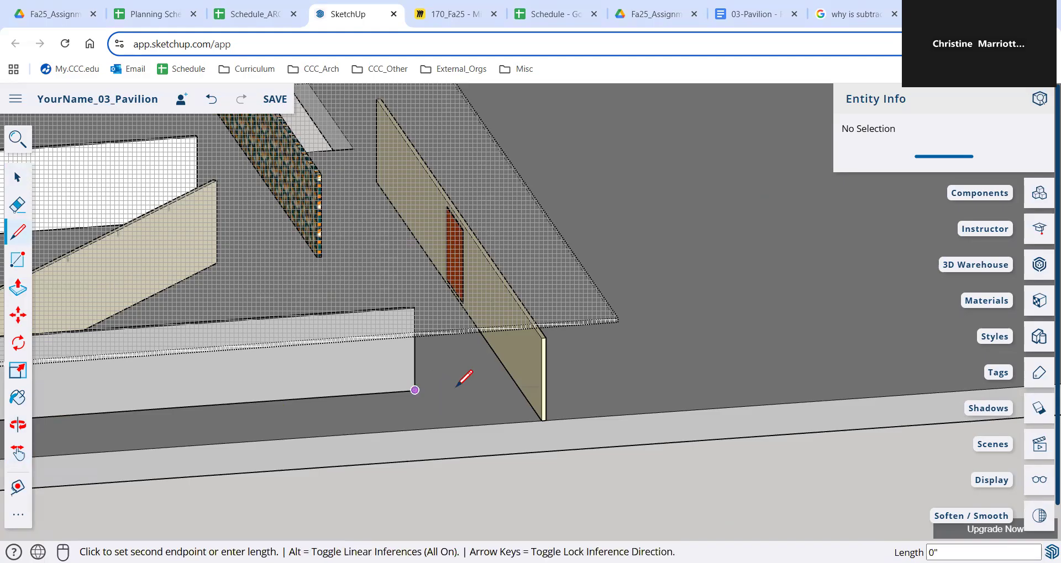
left_click(515, 382)
- Draw a 9' 7" edge along the slab border from the beige wall's end corner, and connect its other end to the grey wall's corner
left_click(541, 419)
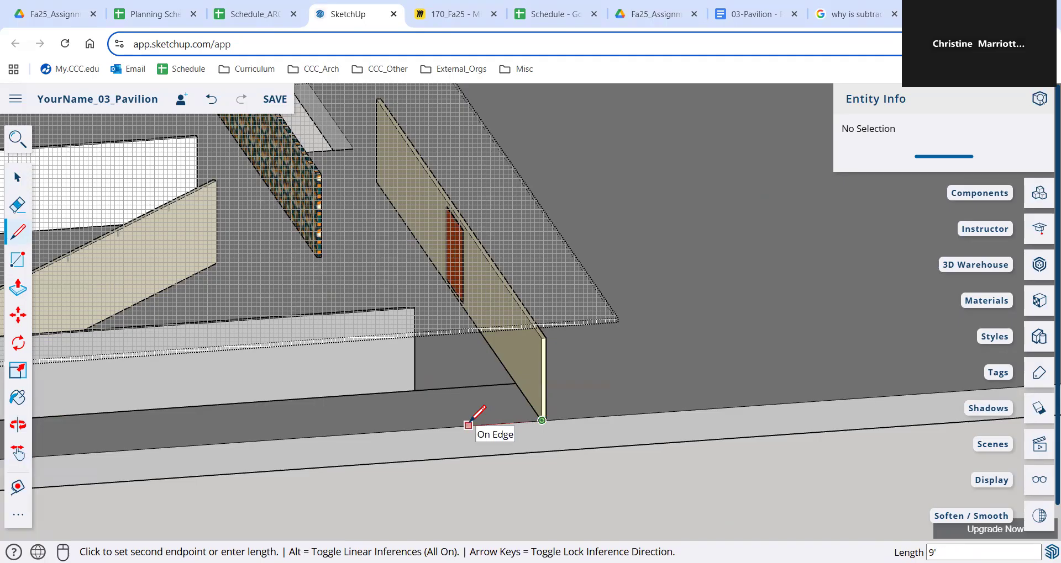
key("Escape")
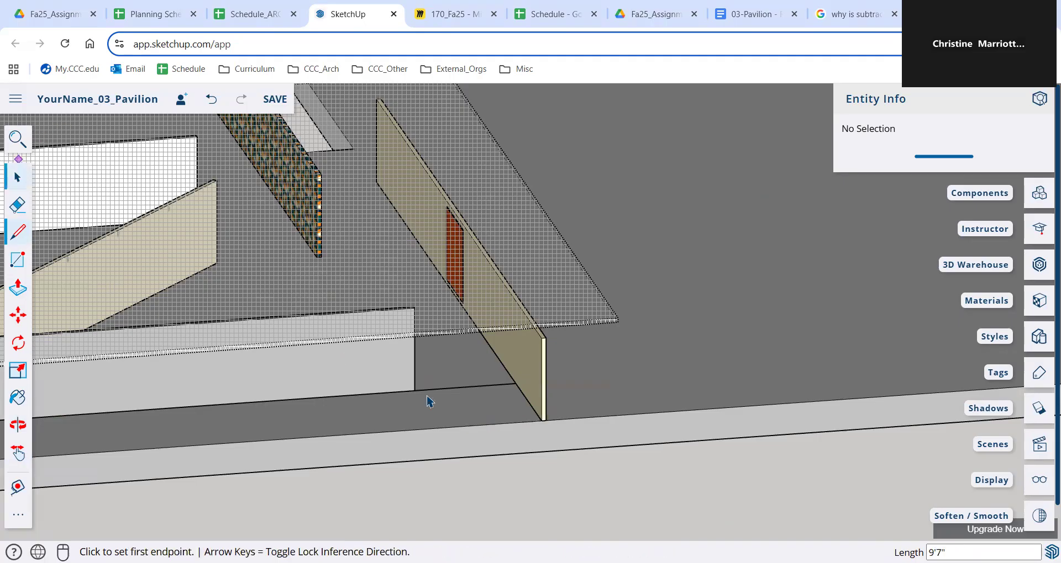
key("space")
left_click(467, 428)
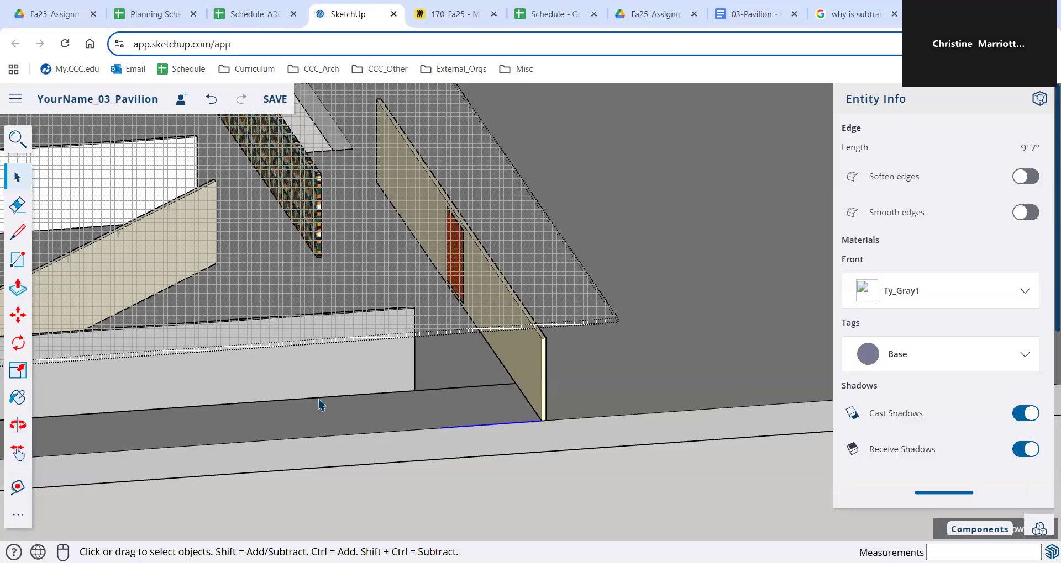
key("l")
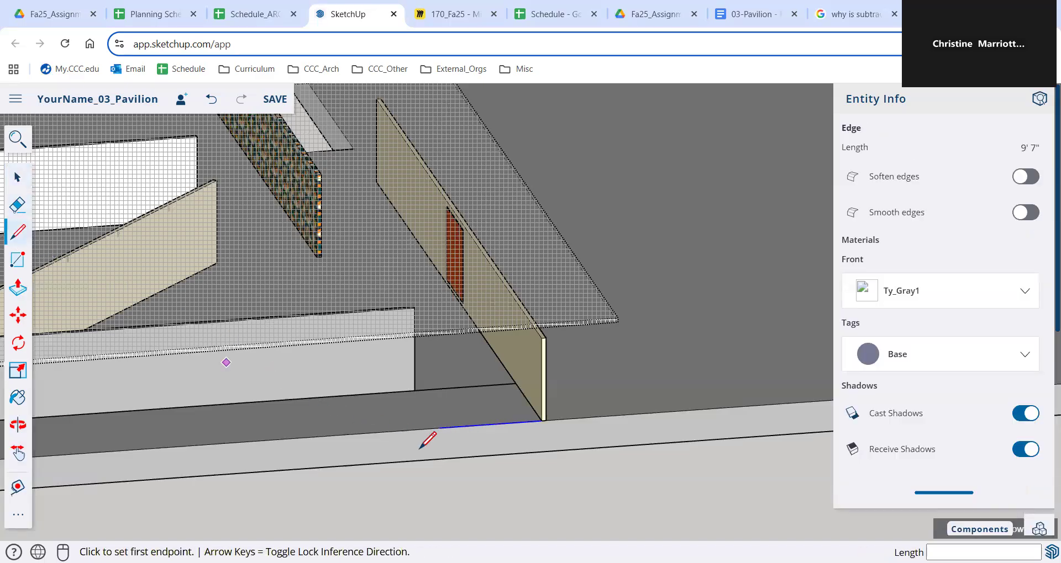
left_click(439, 427)
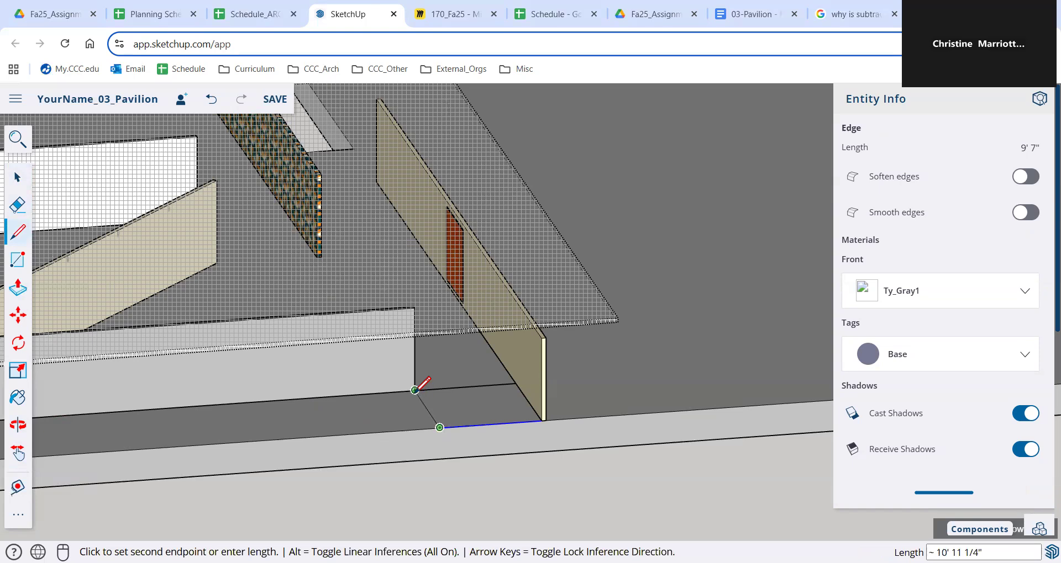
left_click(415, 390)
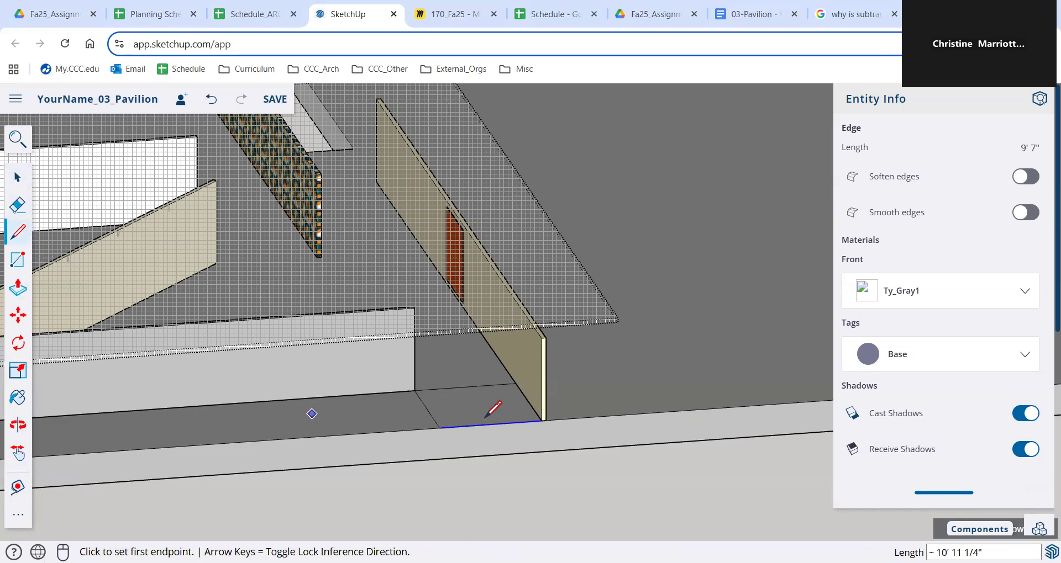
- Try to push the small face between the grey and beige walls down through the slab border, and undo the resulting recess
left_click(17, 287)
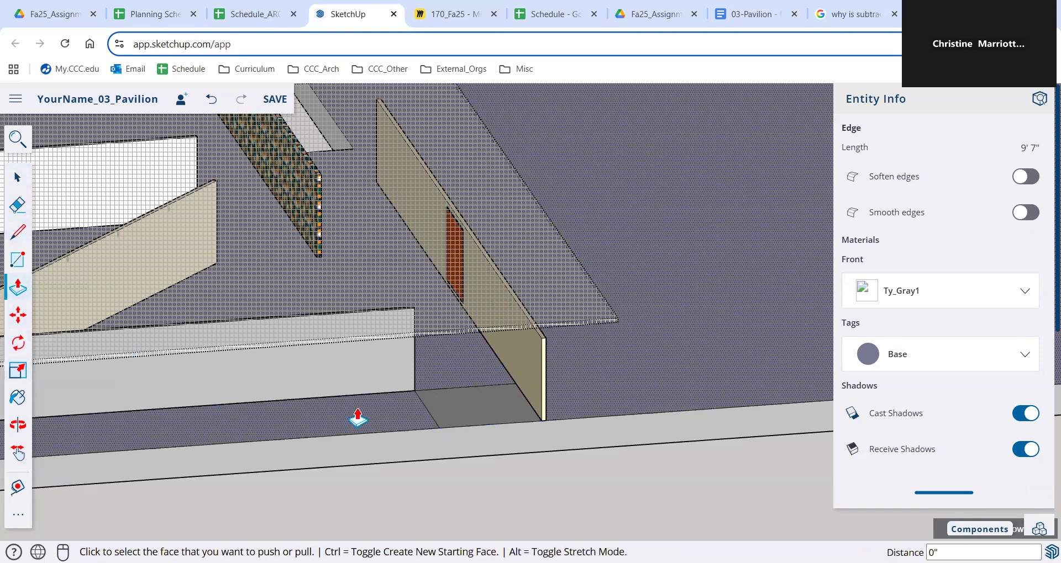
left_click(462, 421)
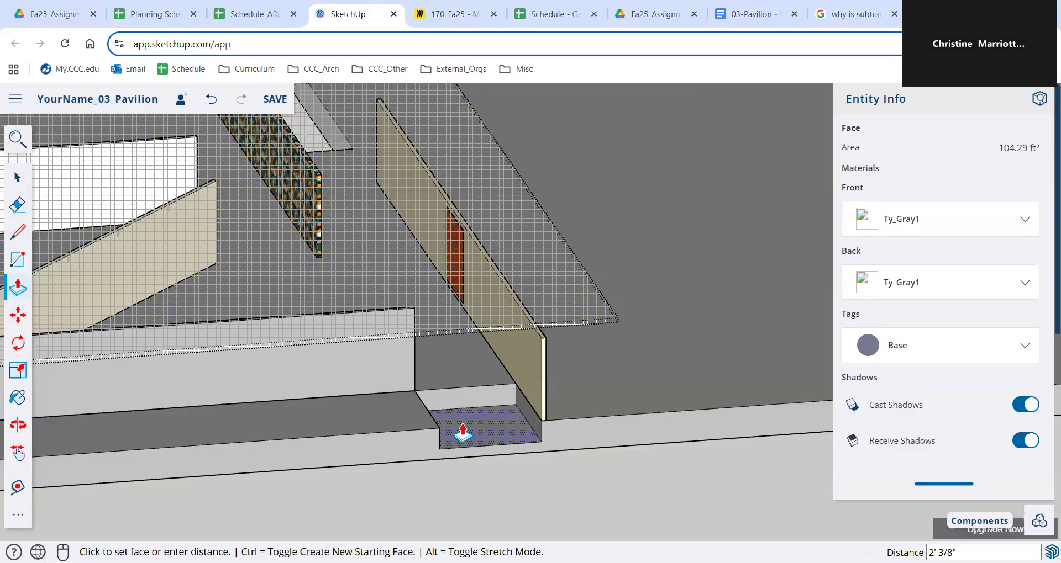
left_click(462, 434)
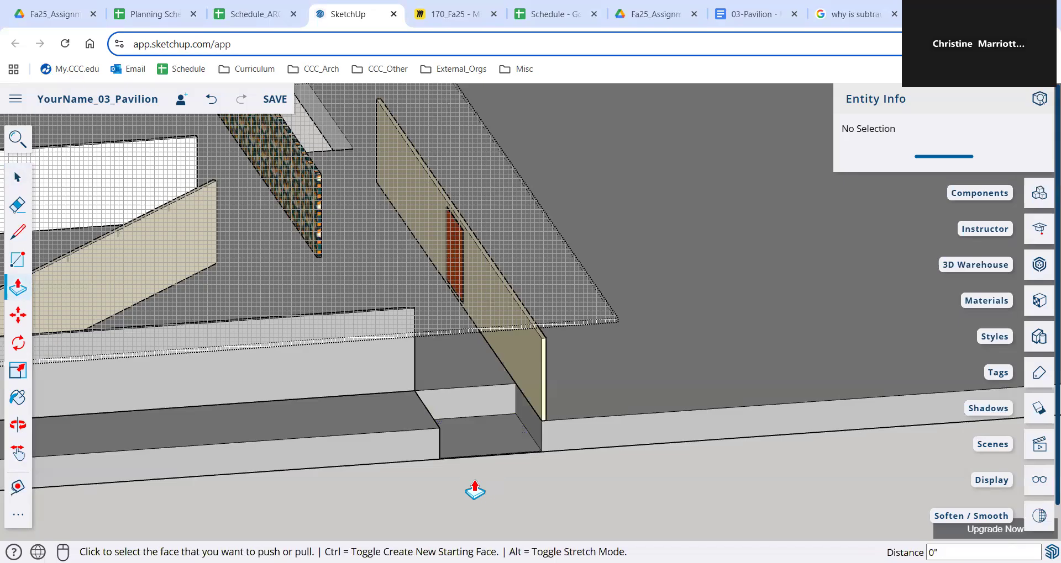
scroll(480, 491, "down", 3)
scroll(465, 483, "down", 3)
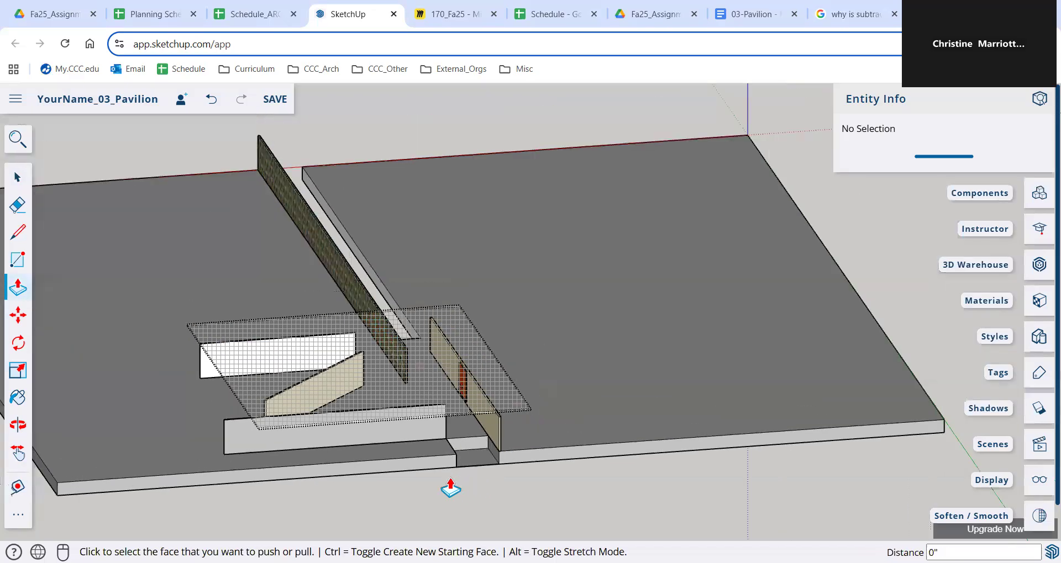
key("space")
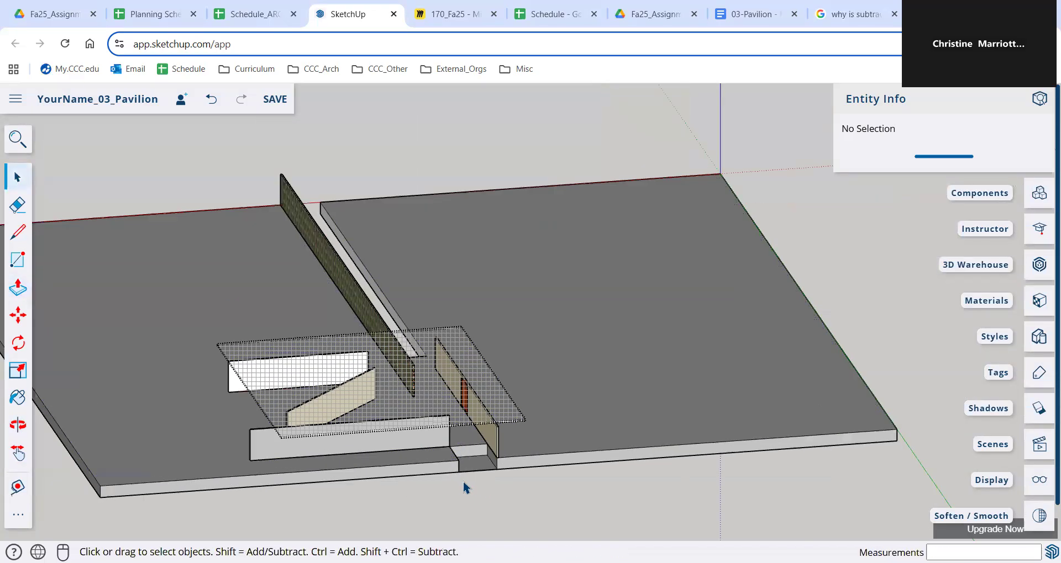
scroll(467, 485, "up", 3)
scroll(497, 451, "up", 5)
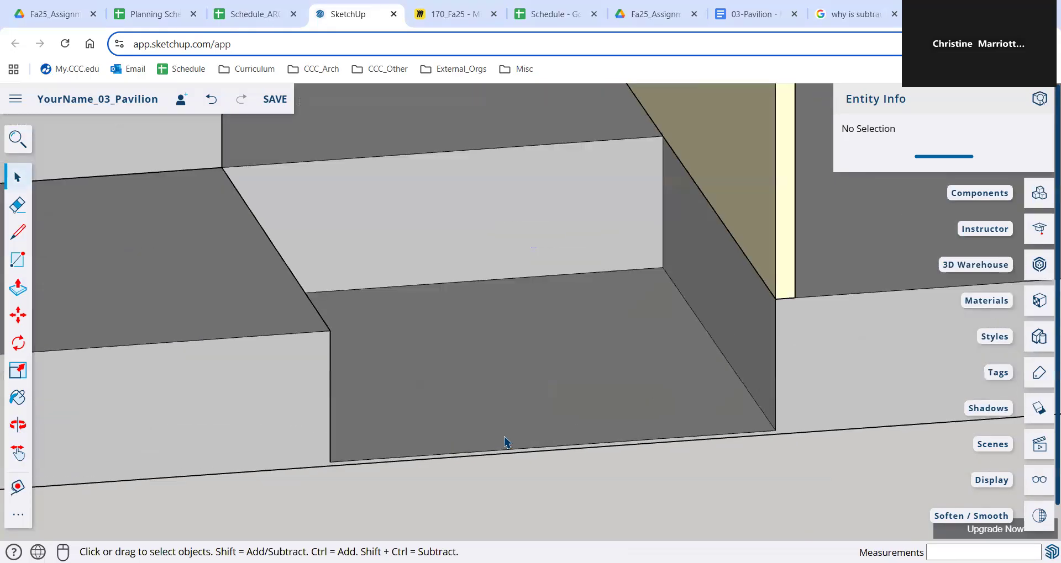
scroll(526, 426, "down", 3)
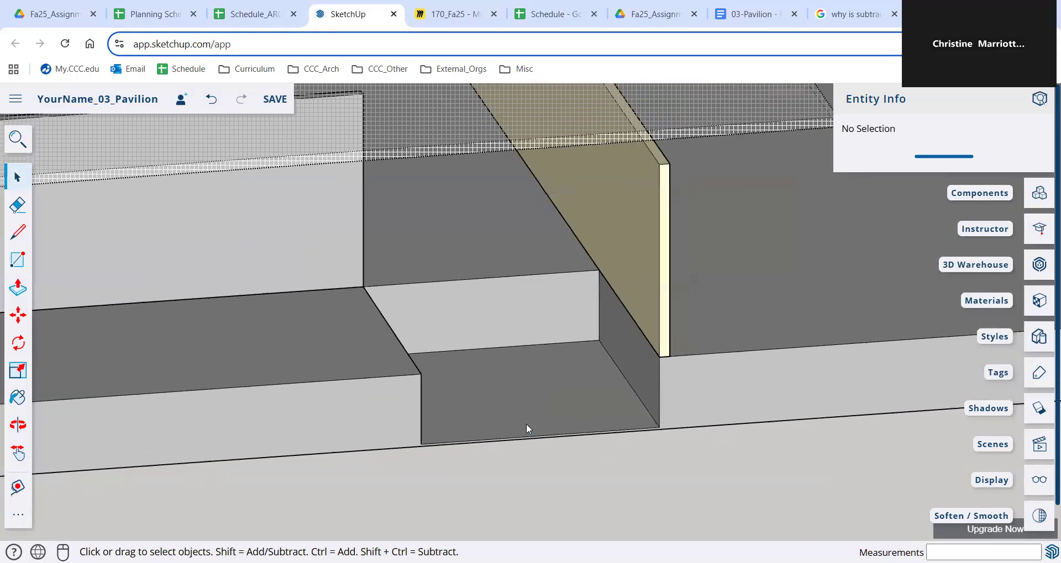
key("ctrl+z")
- Push the small face between the grey and beige walls down 3' with Push/Pull to cut a notch through the slab
left_click(18, 287)
left_click(464, 360)
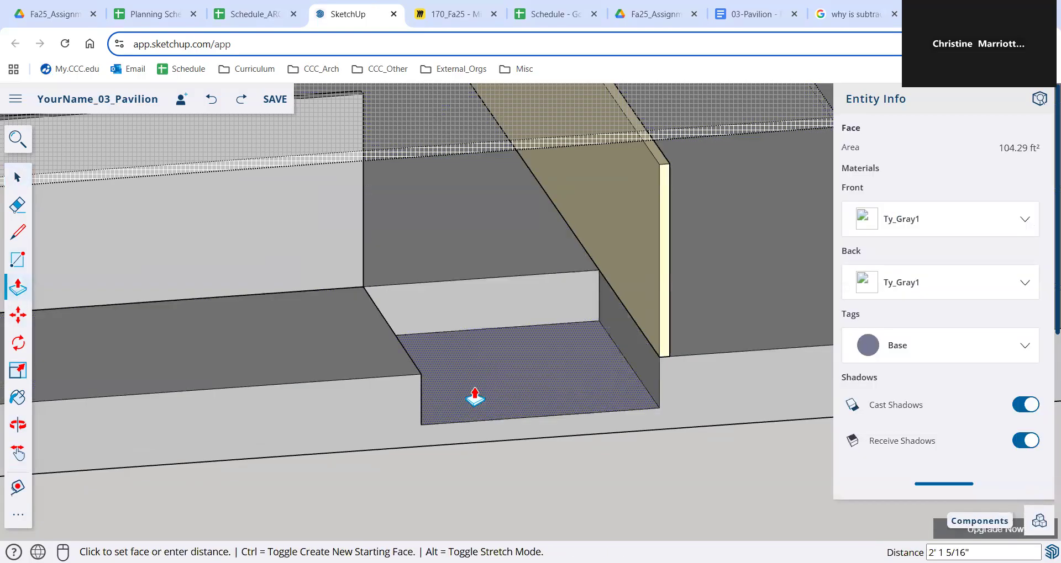
left_click(475, 398)
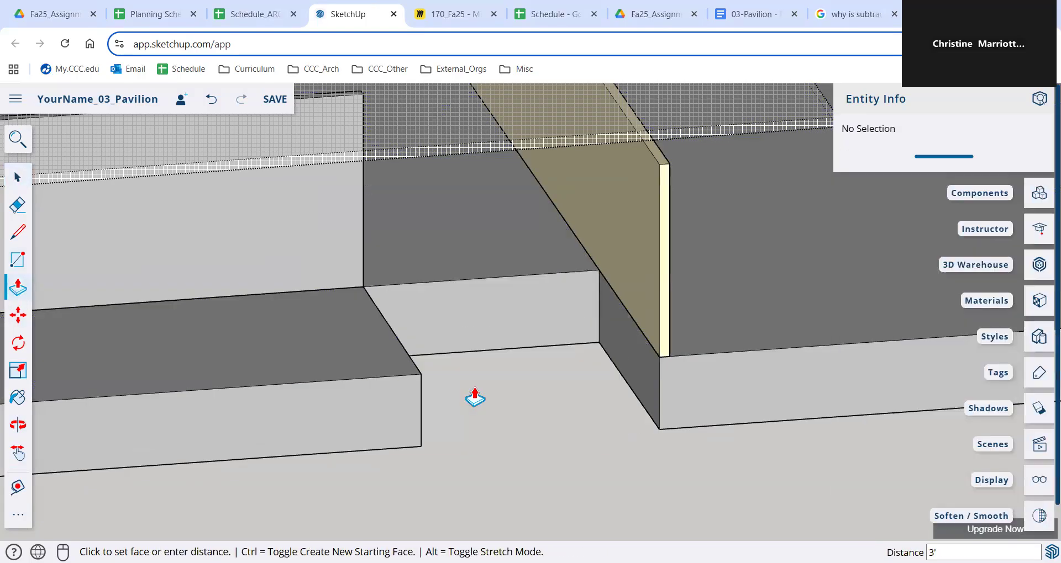
- Select the entire model and make the loose base slab geometry into a group
scroll(475, 397, "down", 3)
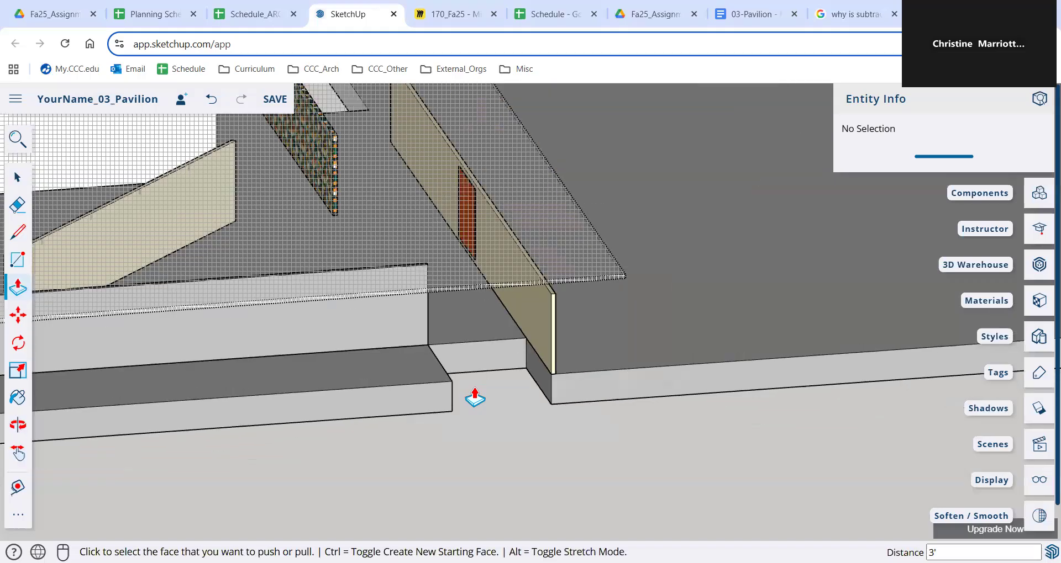
scroll(475, 397, "down", 5)
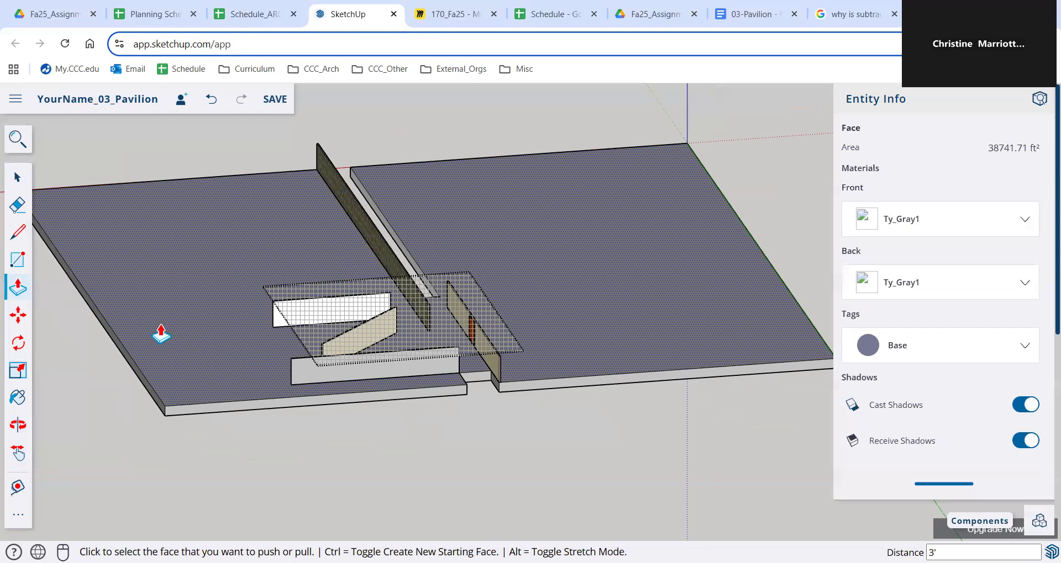
key("o")
left_click_drag(186, 383, 367, 481)
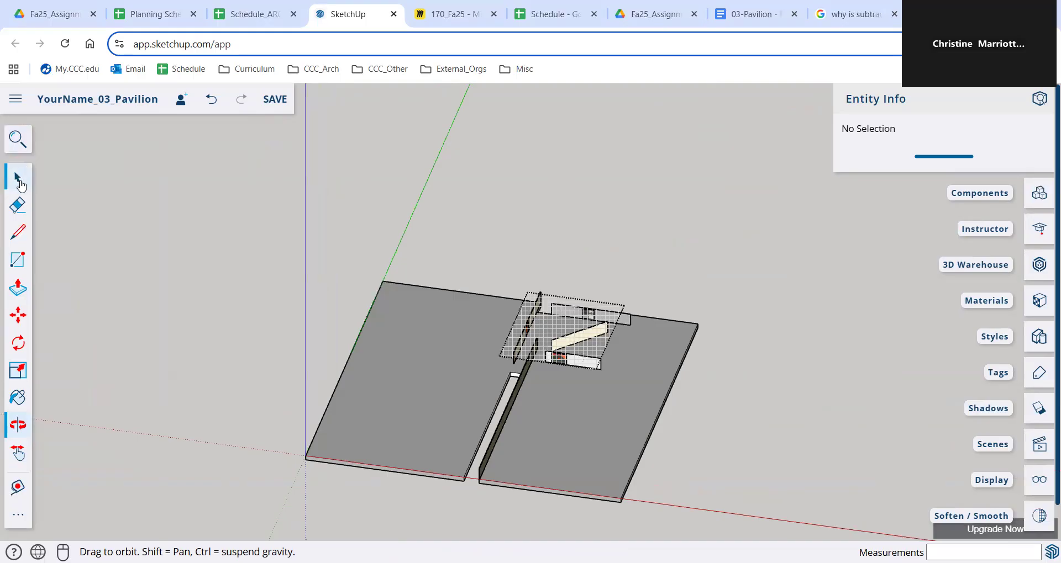
left_click(18, 178)
left_click_drag(260, 531, 727, 232)
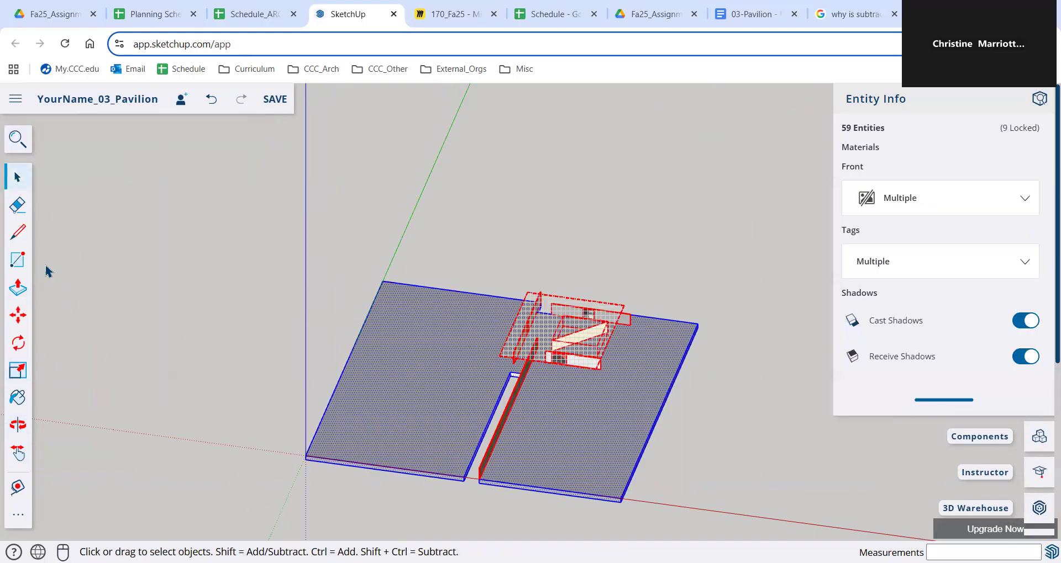
right_click(431, 397)
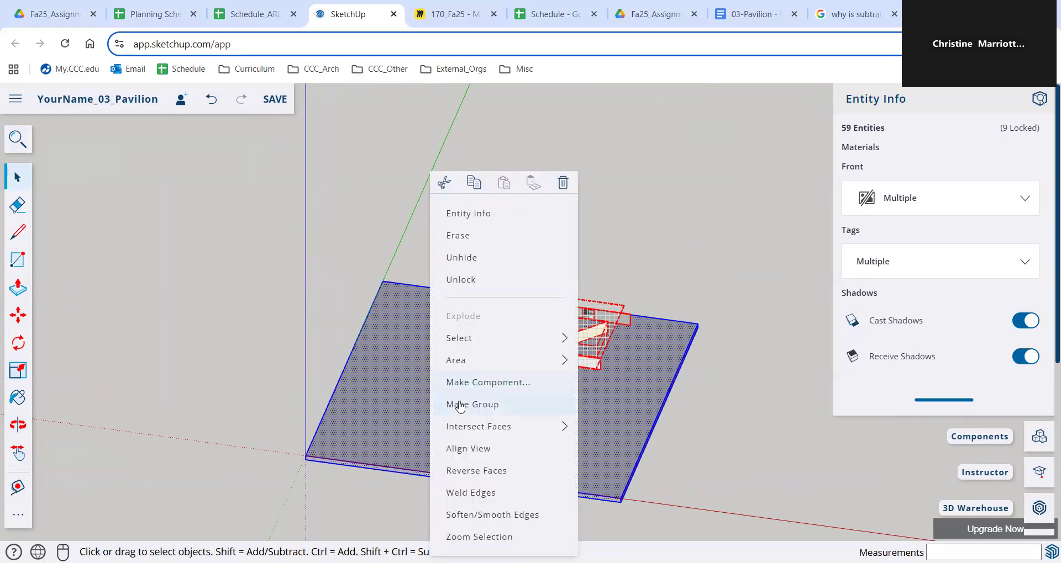
left_click(459, 405)
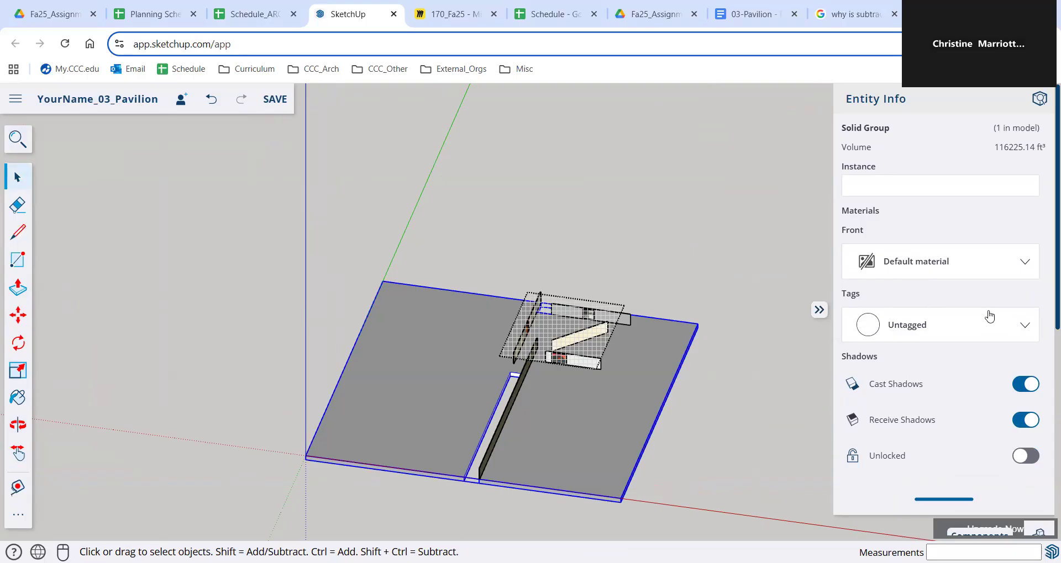
- Assign the Base tag to the new slab group and deselect it
left_click(1026, 328)
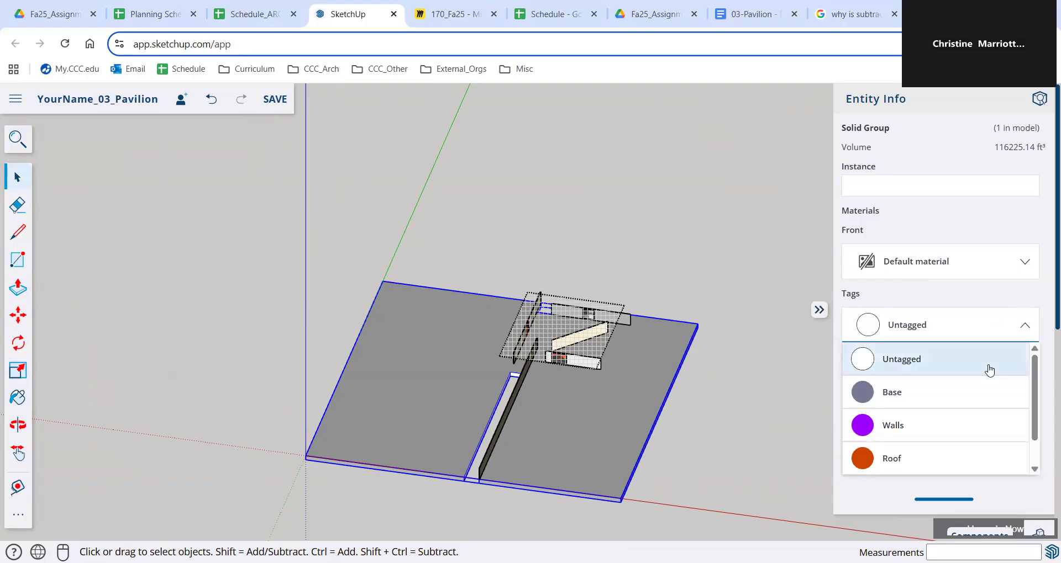
scroll(956, 412, "down", 1)
left_click(906, 362)
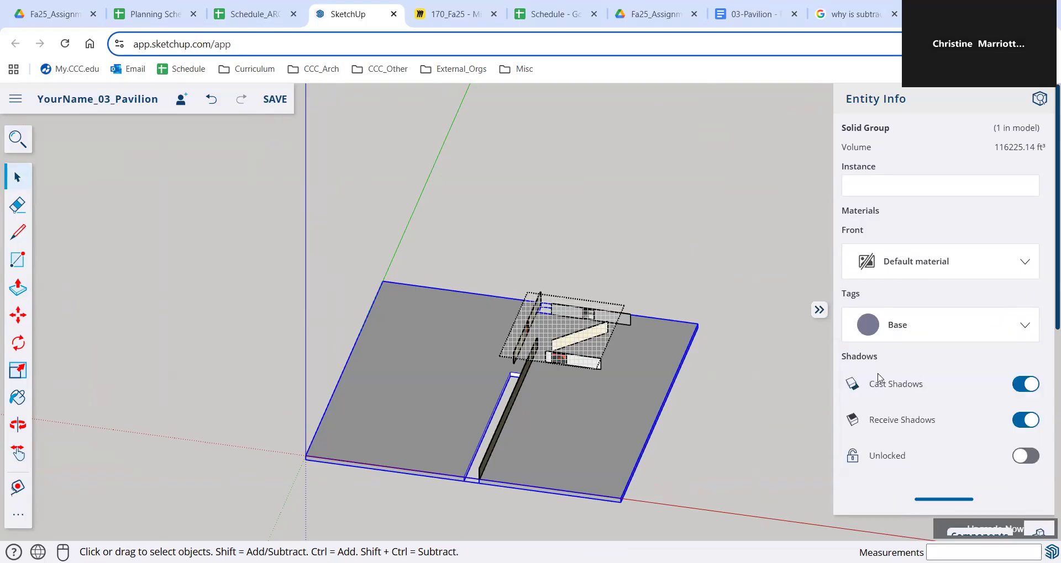
left_click(728, 294)
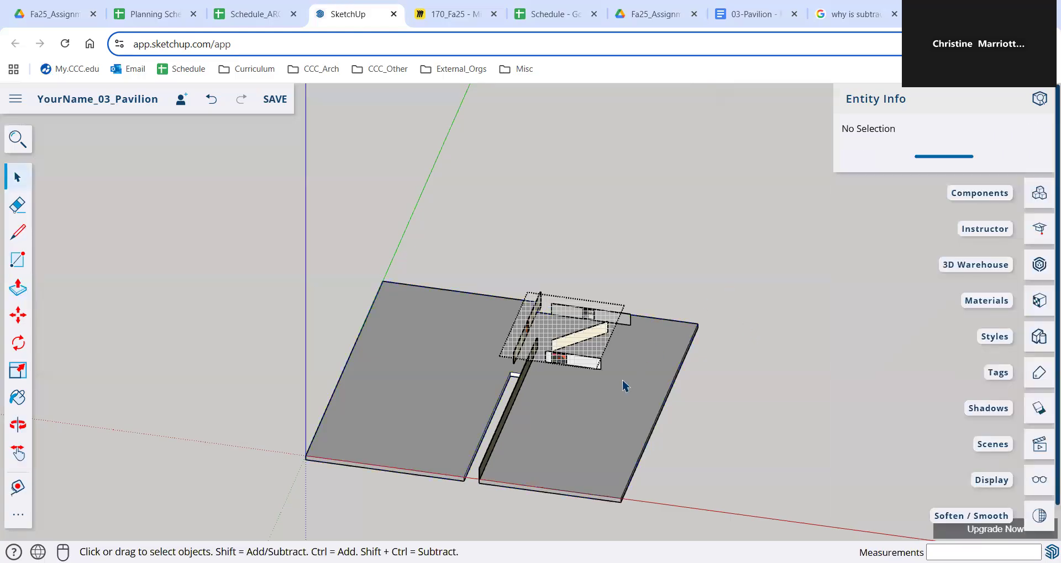